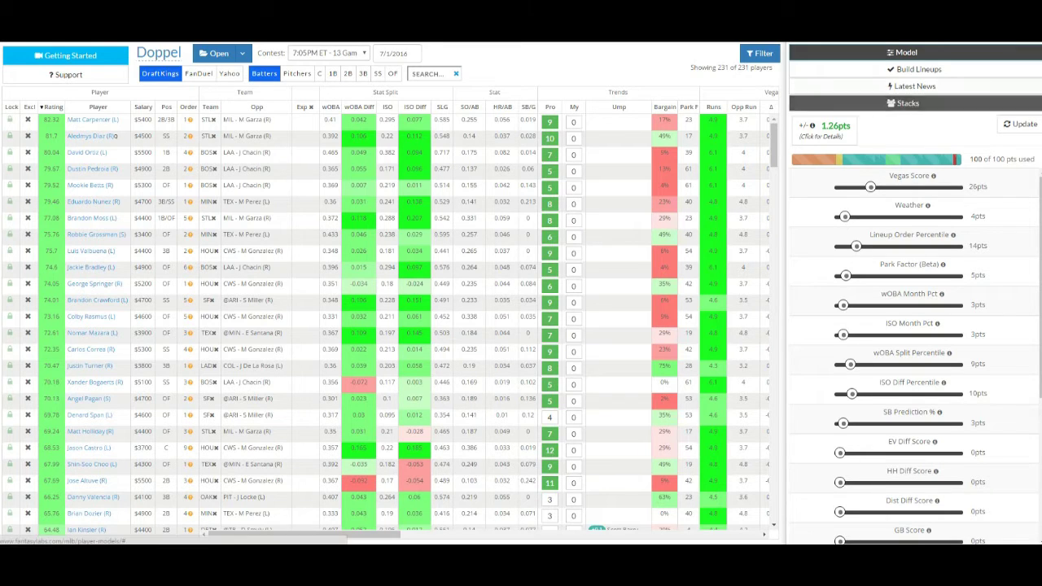
pyautogui.click(919, 69)
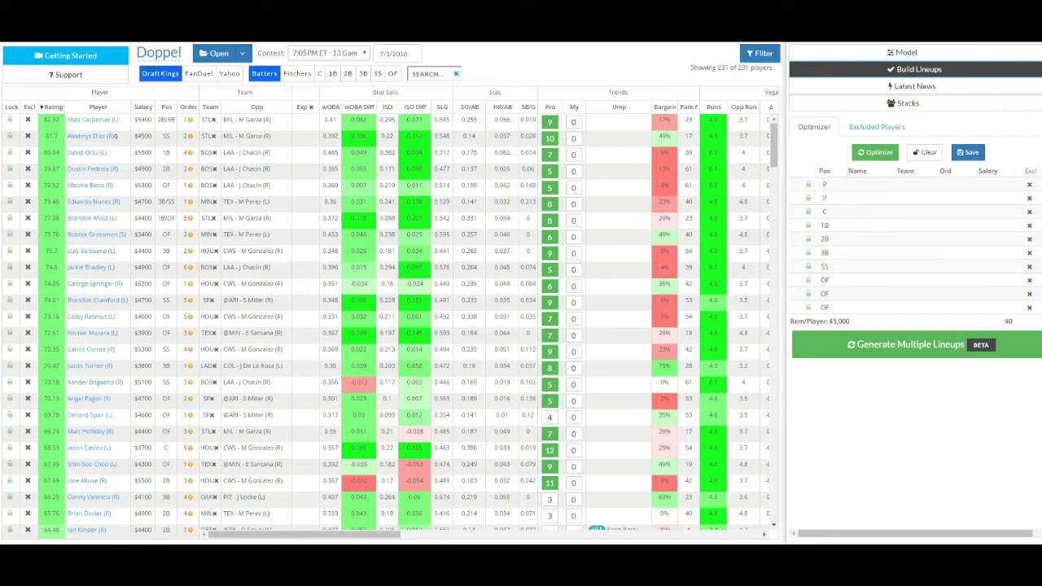
pyautogui.click(908, 103)
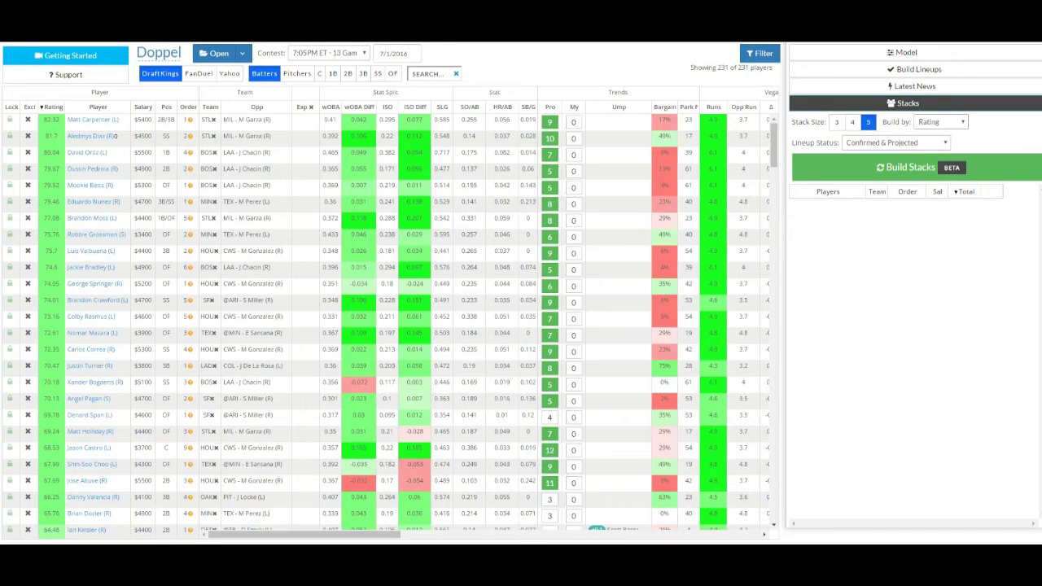
# Load the Vegas-Heavy Model for 6/29/2016 and limit it to the 7:05PM ET contest with 8 games
pyautogui.click(219, 53)
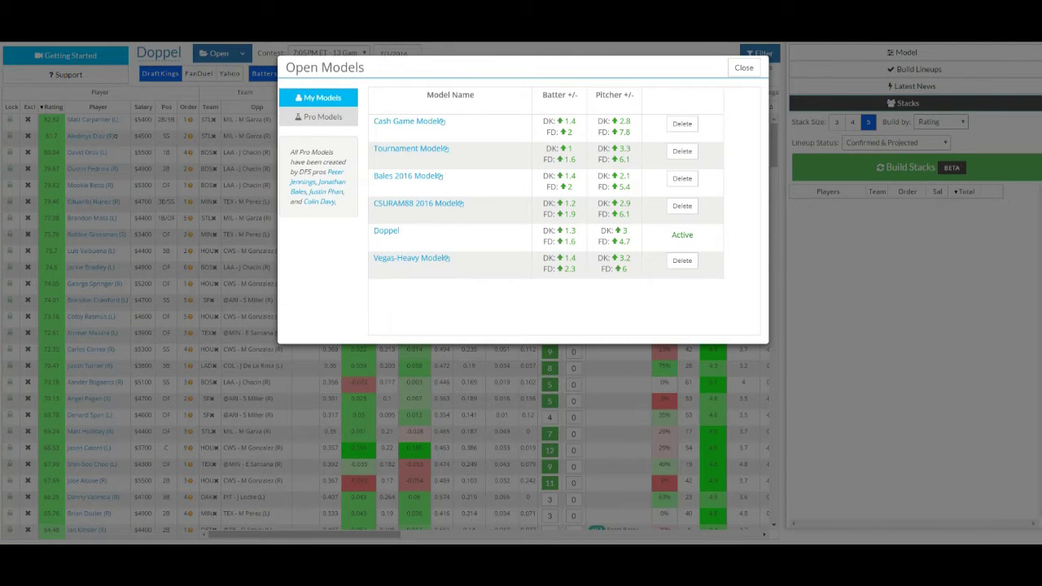
pyautogui.click(409, 258)
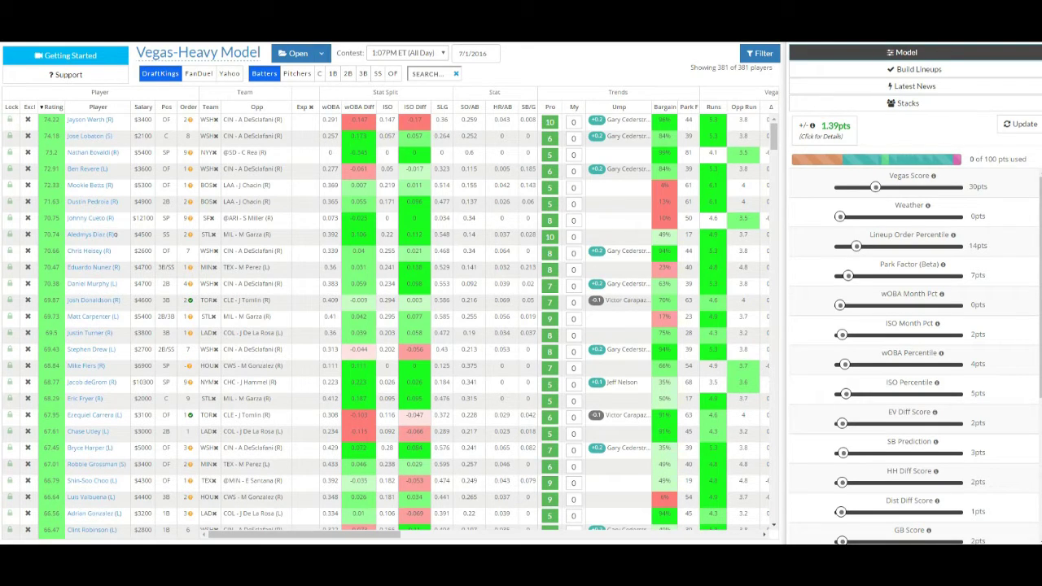
pyautogui.click(476, 53)
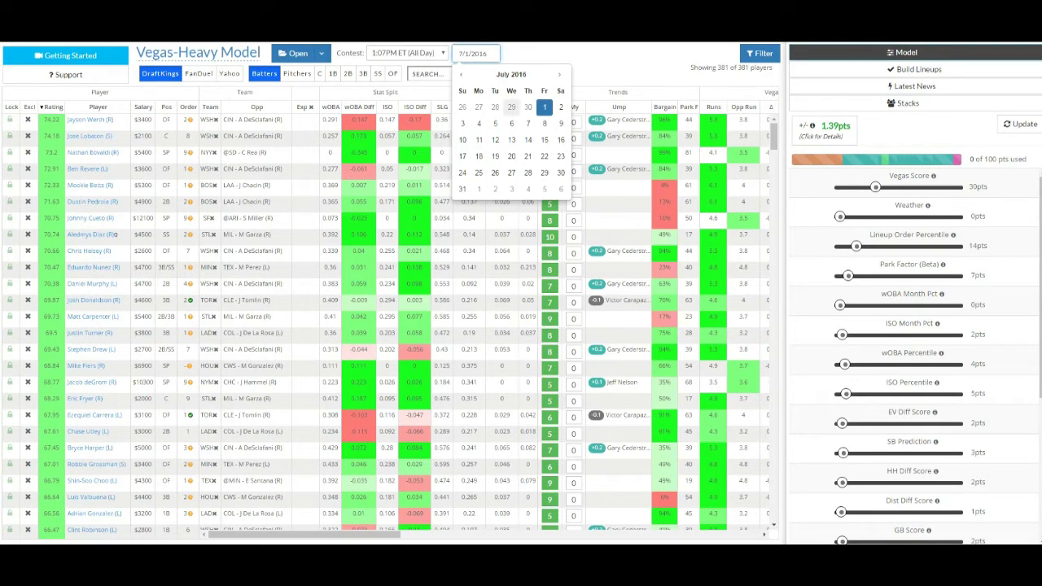
pyautogui.click(511, 107)
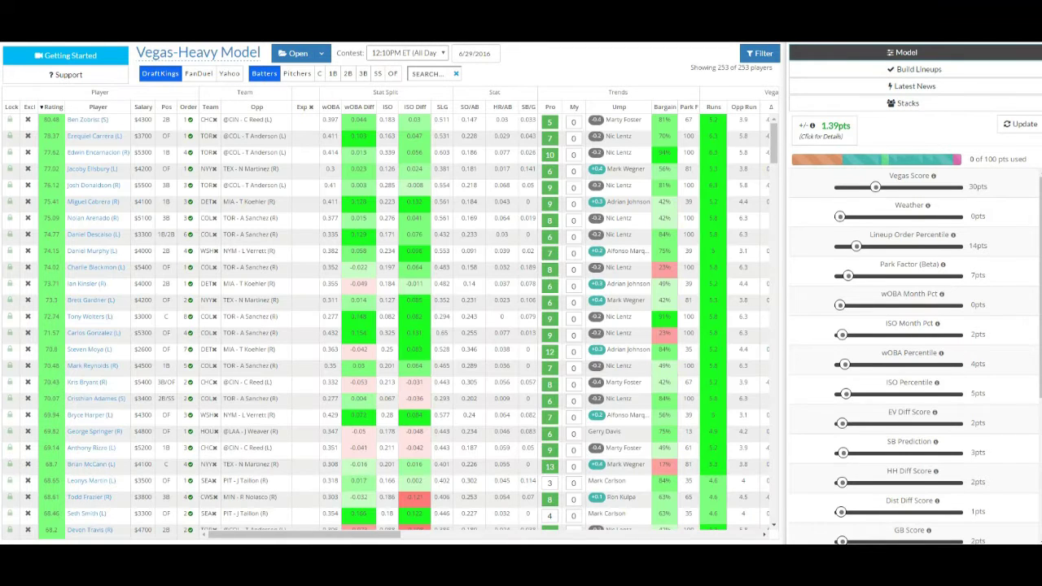
pyautogui.click(408, 53)
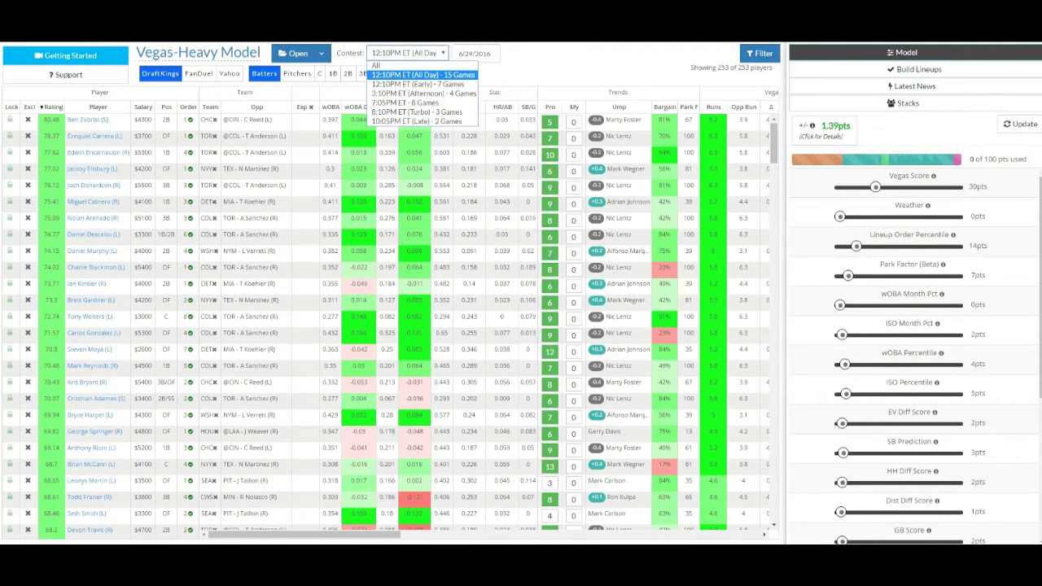
pyautogui.click(405, 102)
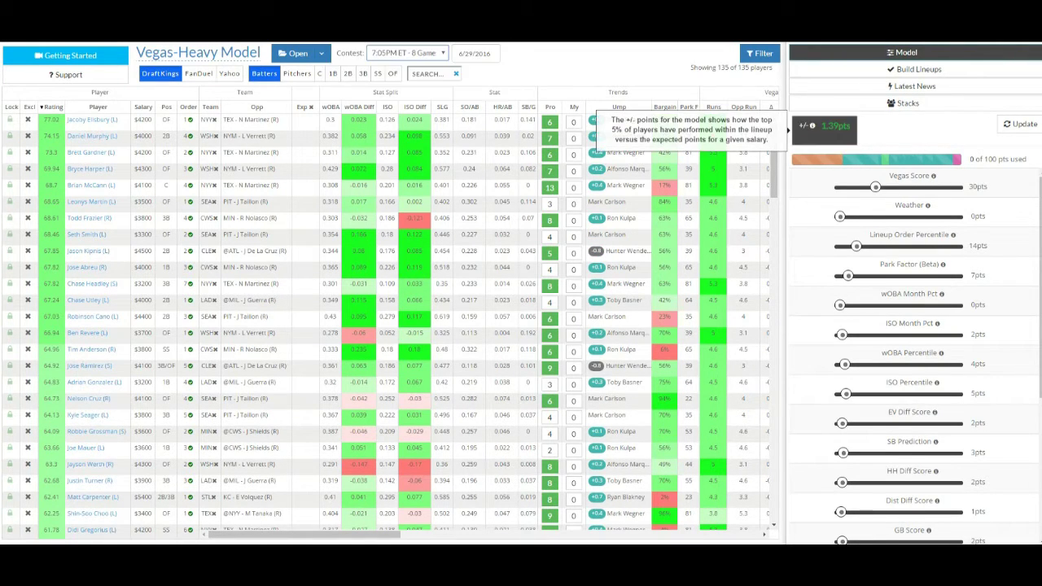
# Build five-player stacks ranked by Rating, using only players with Confirmed lineup status
pyautogui.click(905, 102)
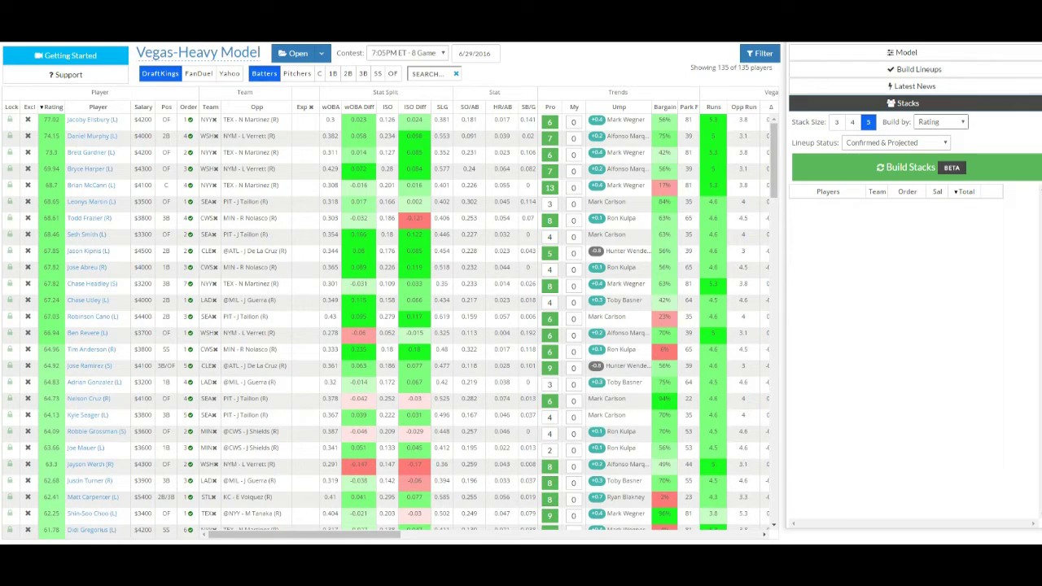
pyautogui.click(940, 121)
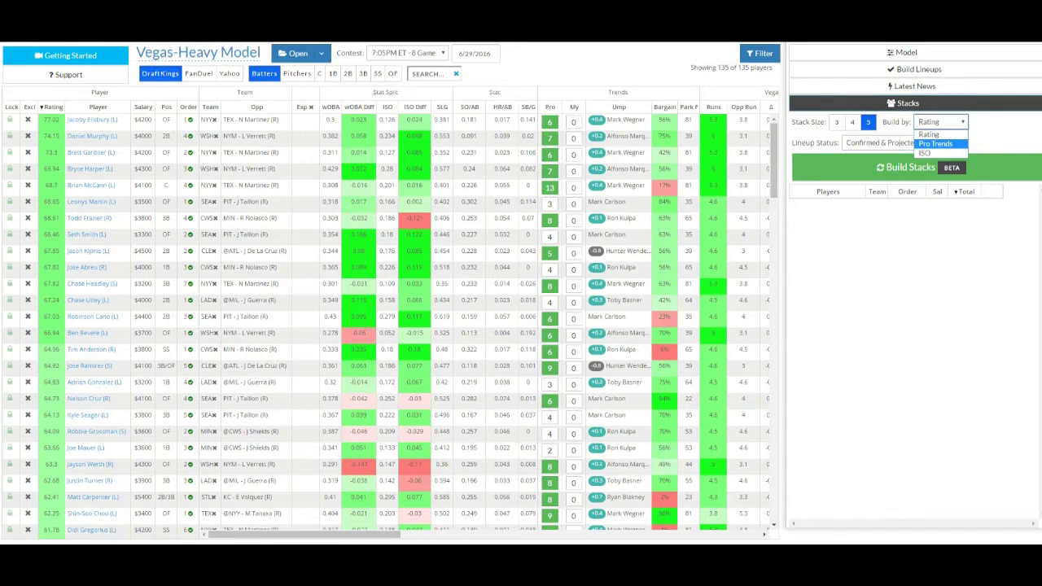
pyautogui.click(930, 135)
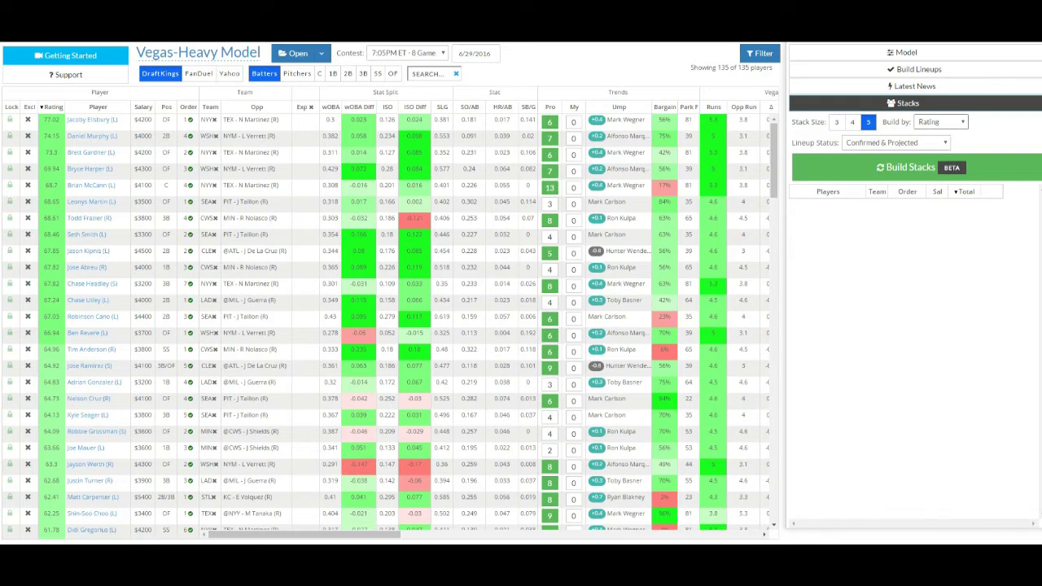
pyautogui.click(940, 122)
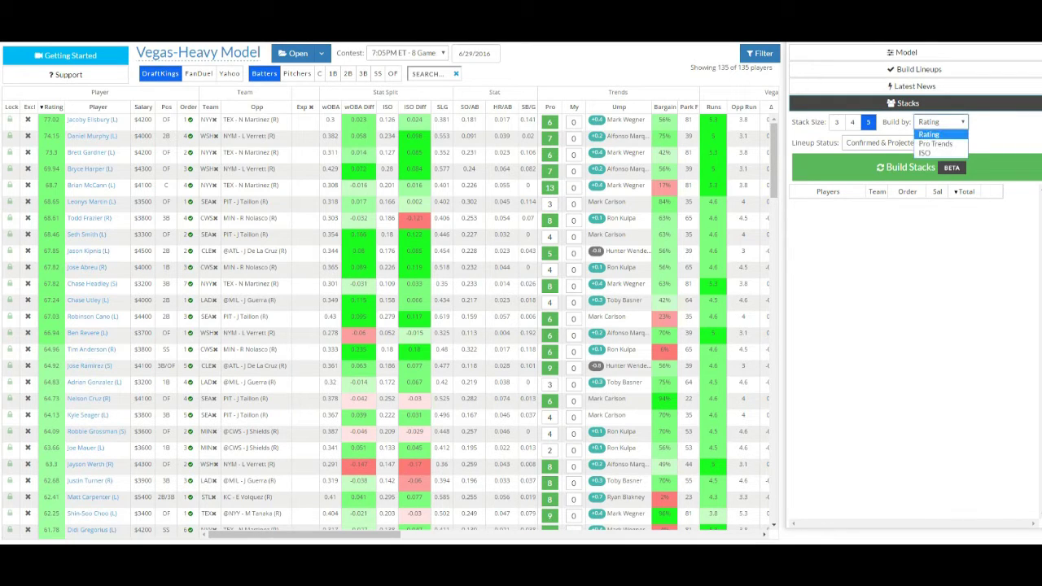
pyautogui.click(940, 122)
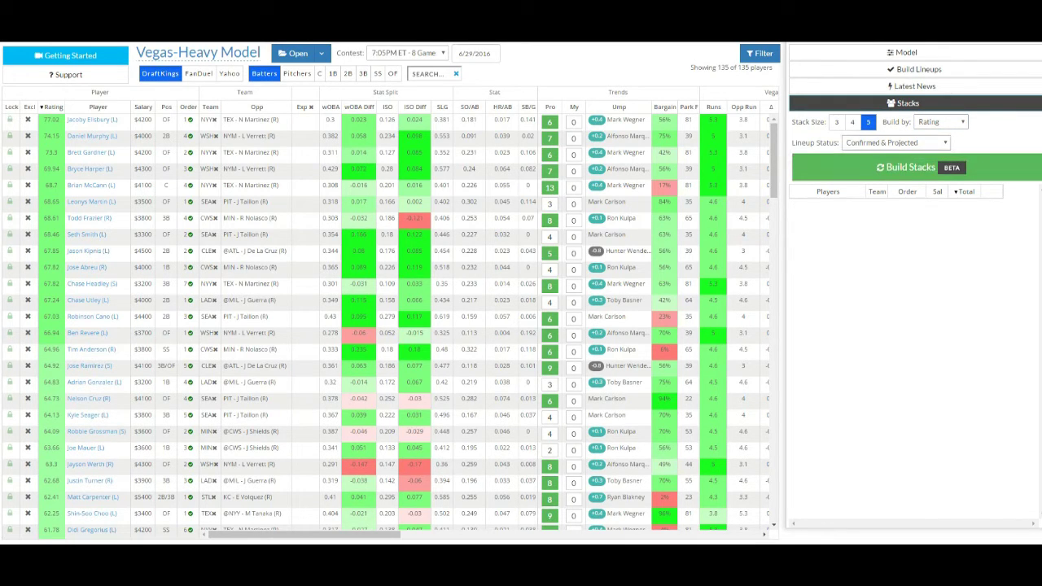
pyautogui.click(896, 143)
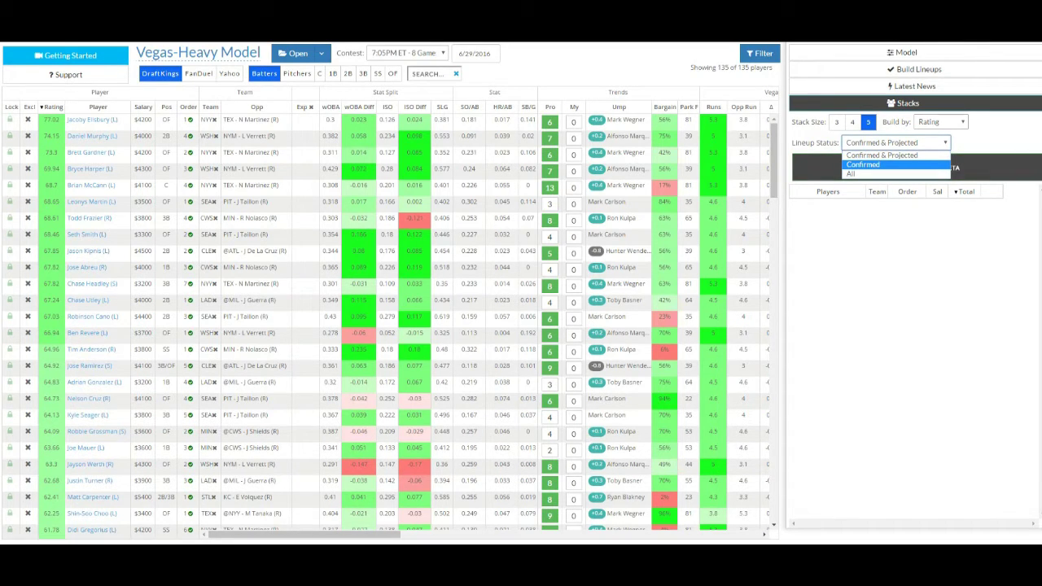
pyautogui.click(863, 164)
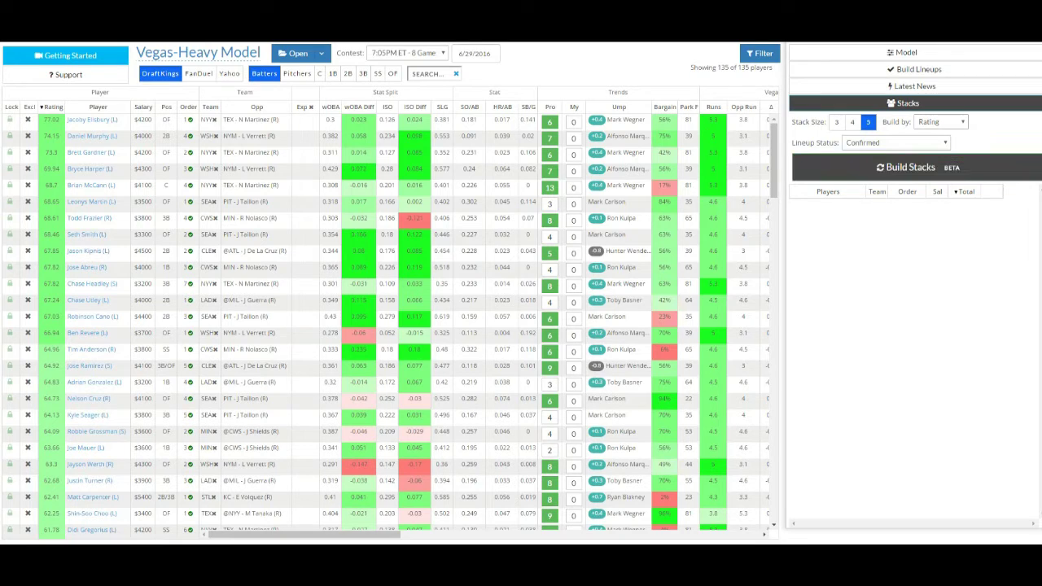
pyautogui.click(910, 167)
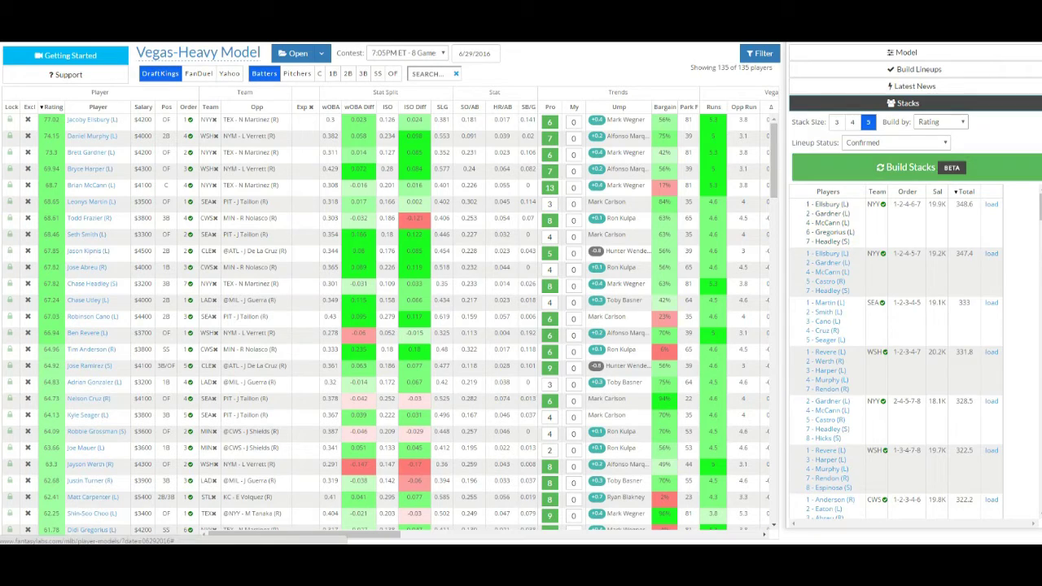
# Load the top-rated NYY 1-2-4-6-7 stack into the lineup and optimize the remaining roster spots
pyautogui.click(991, 204)
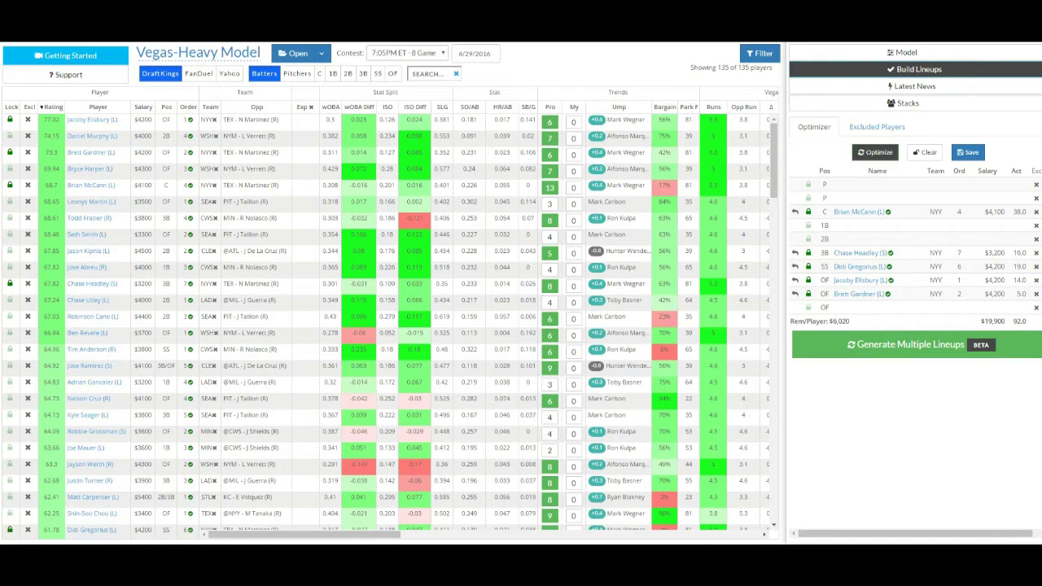
pyautogui.click(876, 153)
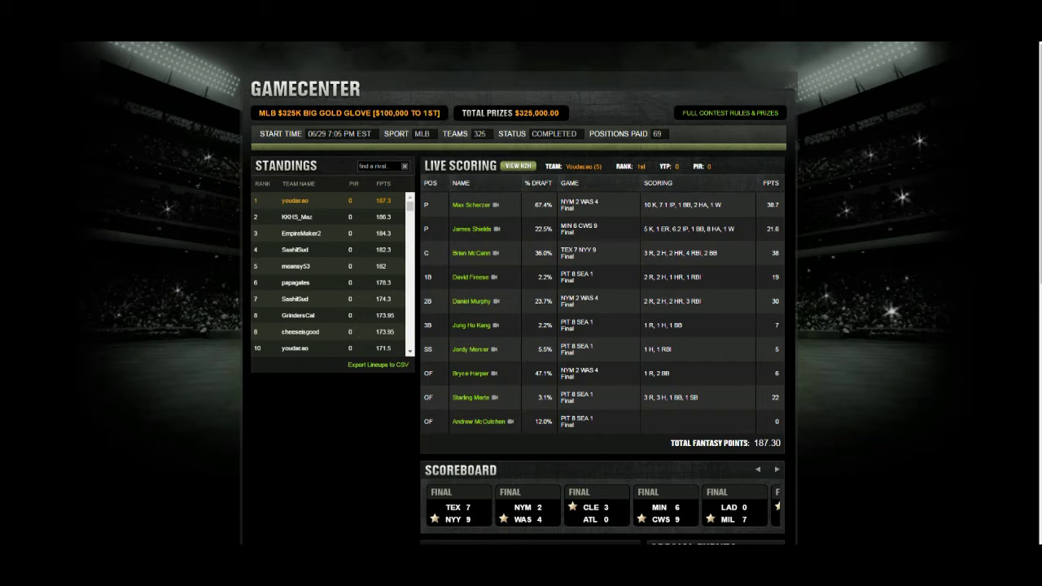
# Review the full contest rules and prize payouts of the MLB $325K Big Gold Glove contest in the DraftKings GameCenter
pyautogui.click(731, 113)
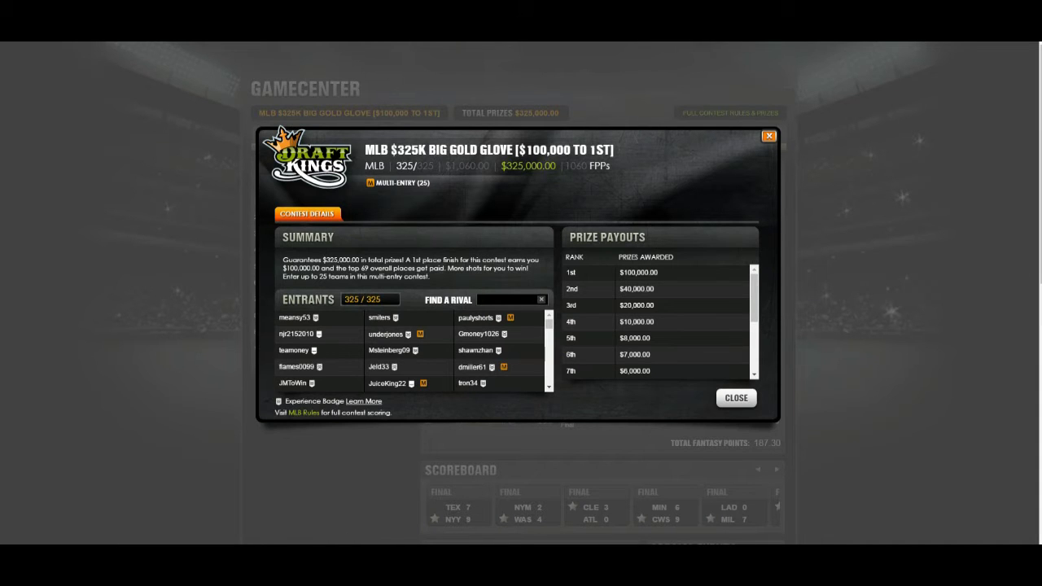
pyautogui.click(769, 136)
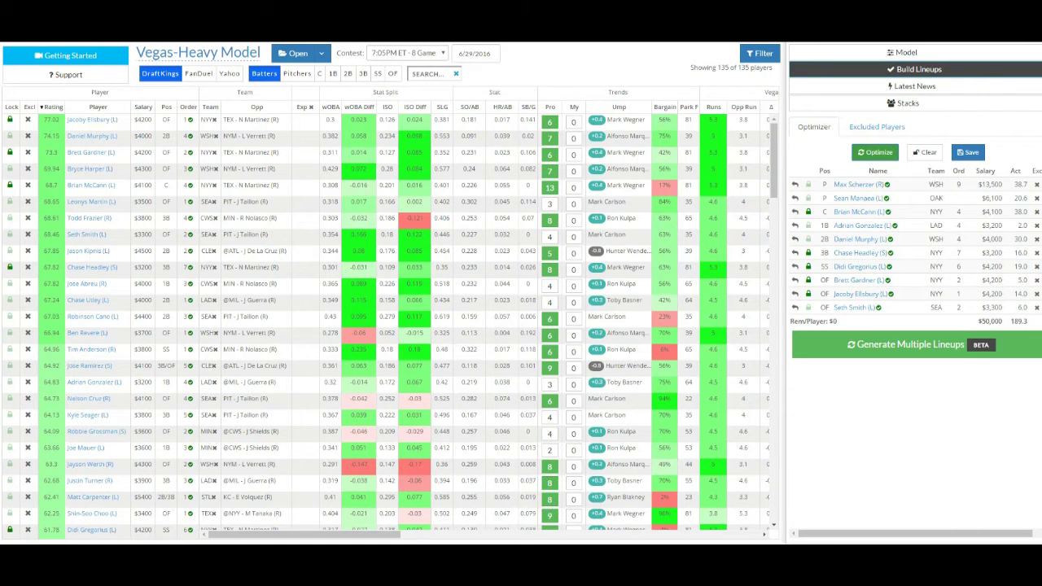
# Switch the Vegas-Heavy Model to FanDuel on 7/1/2016 and choose the 7:05PM ET (Main) contest
pyautogui.click(476, 54)
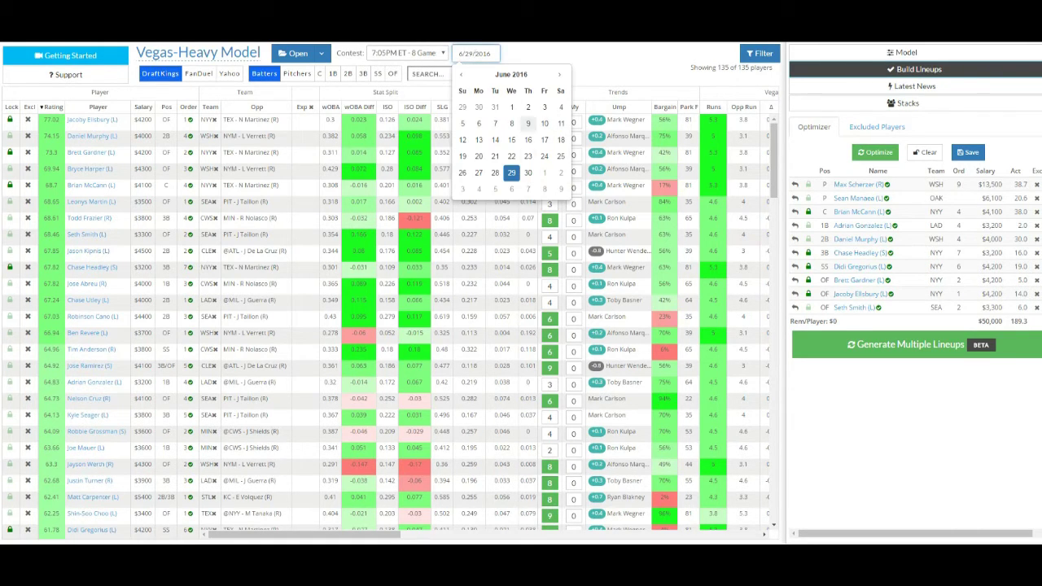
pyautogui.click(545, 172)
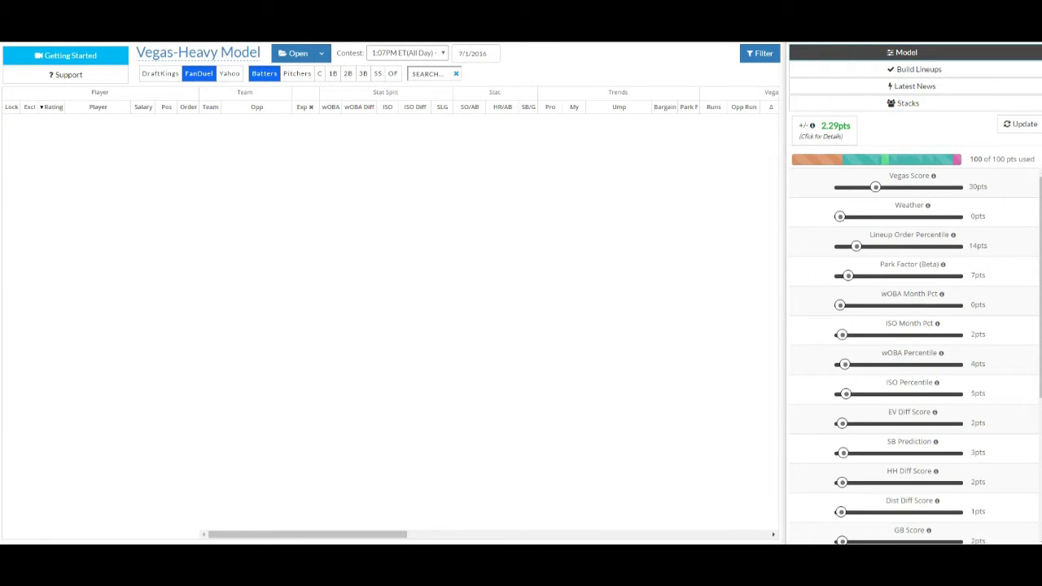
pyautogui.click(407, 53)
pyautogui.click(411, 83)
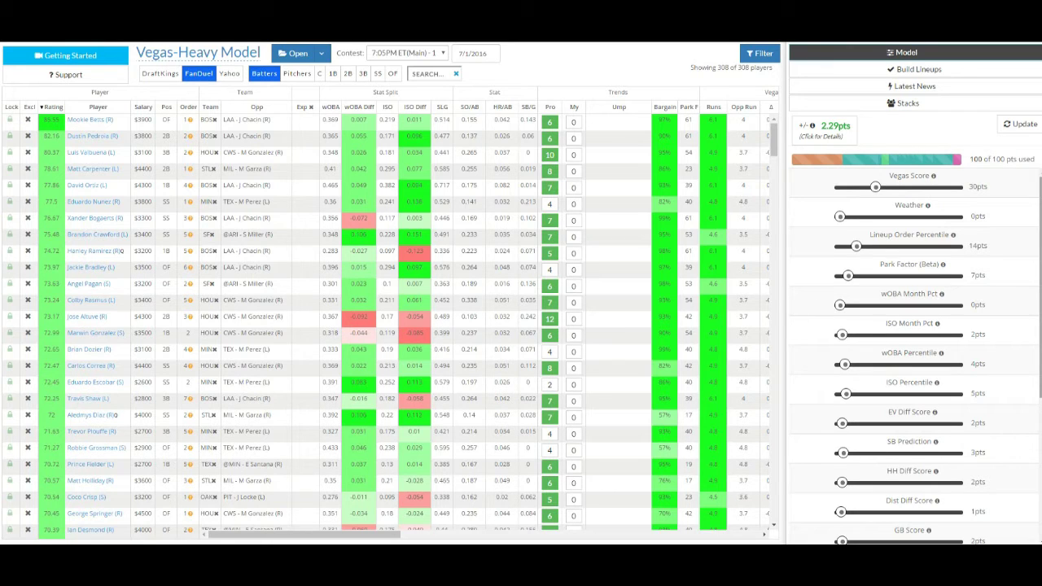
# Build four-player FanDuel stacks by Rating with Confirmed & Projected lineup status
pyautogui.click(908, 102)
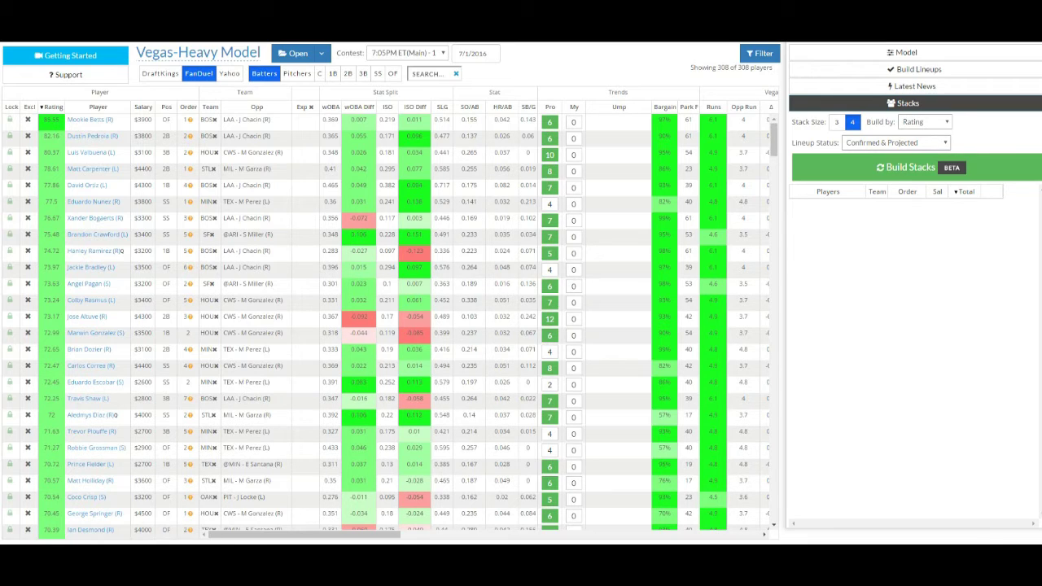
pyautogui.click(917, 167)
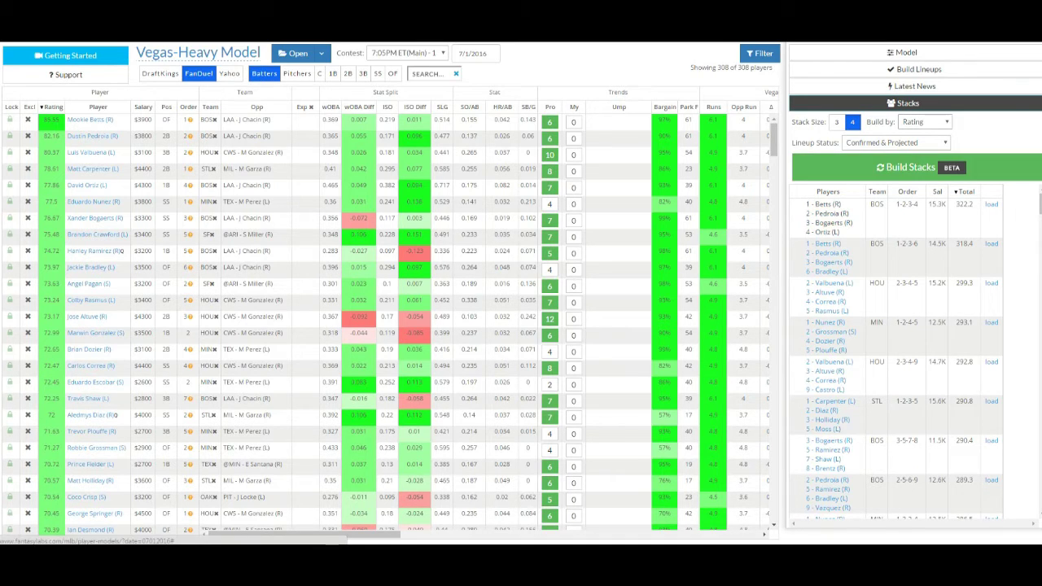
# Load the BOS 1-2-3-4 stack, optimize the rest of the lineup around it and save the lineup
pyautogui.click(991, 204)
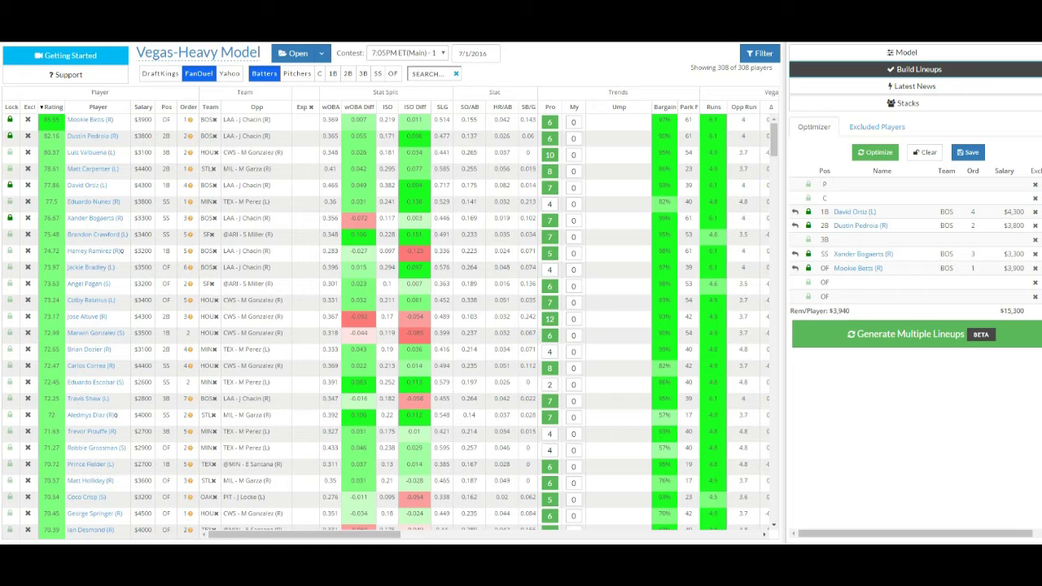
pyautogui.click(876, 152)
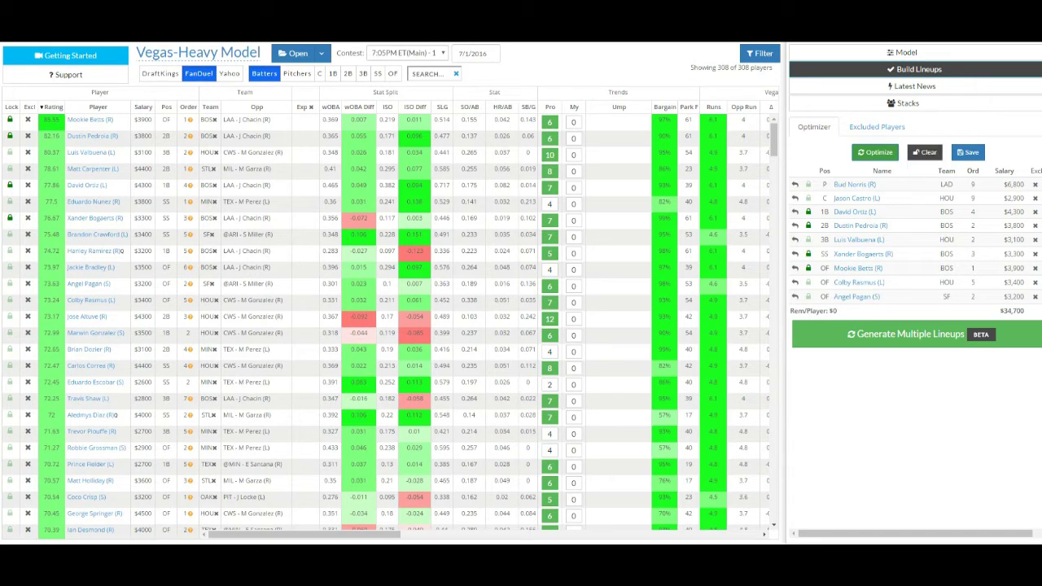
pyautogui.click(967, 153)
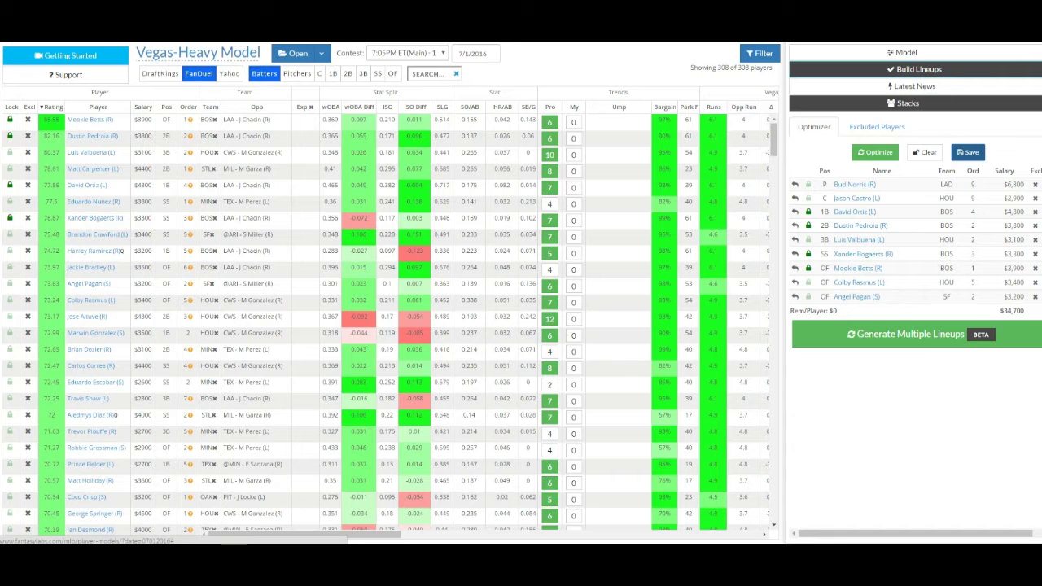
# Load the HOU 2-3-4-5 stack, optimize the rest of the lineup around it and save the lineup
pyautogui.click(904, 103)
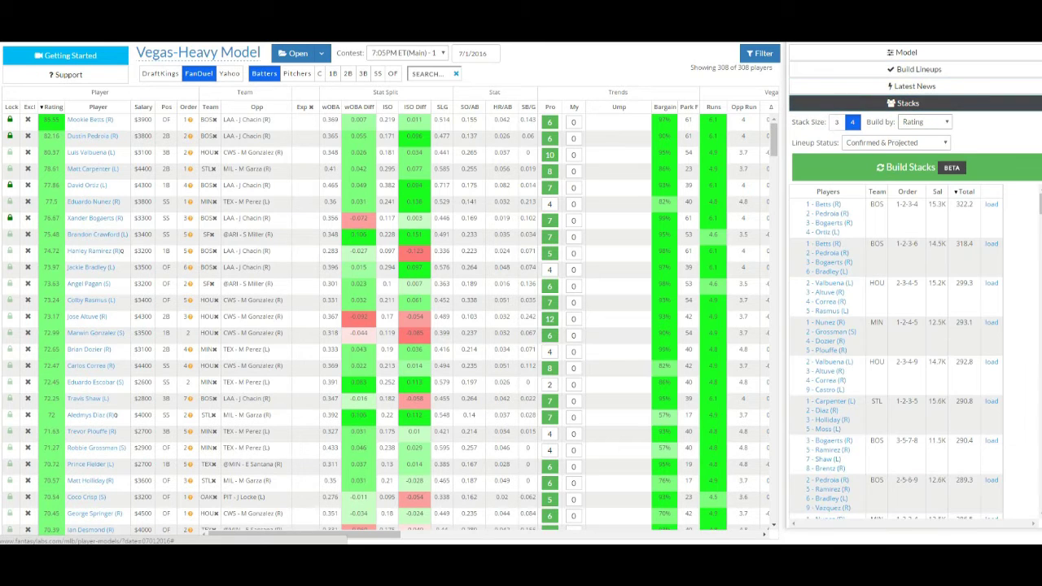
pyautogui.click(991, 282)
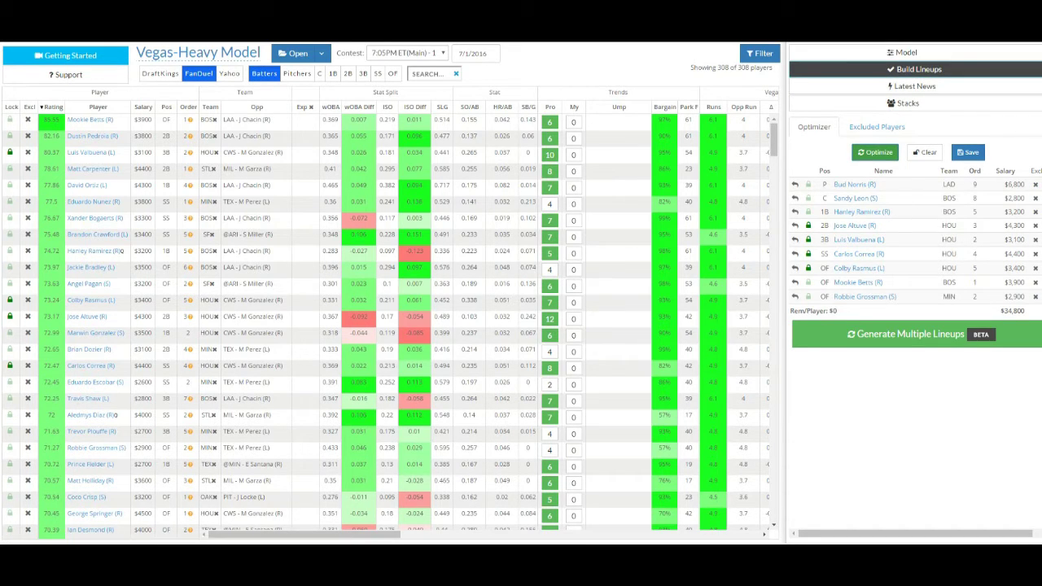
pyautogui.click(967, 152)
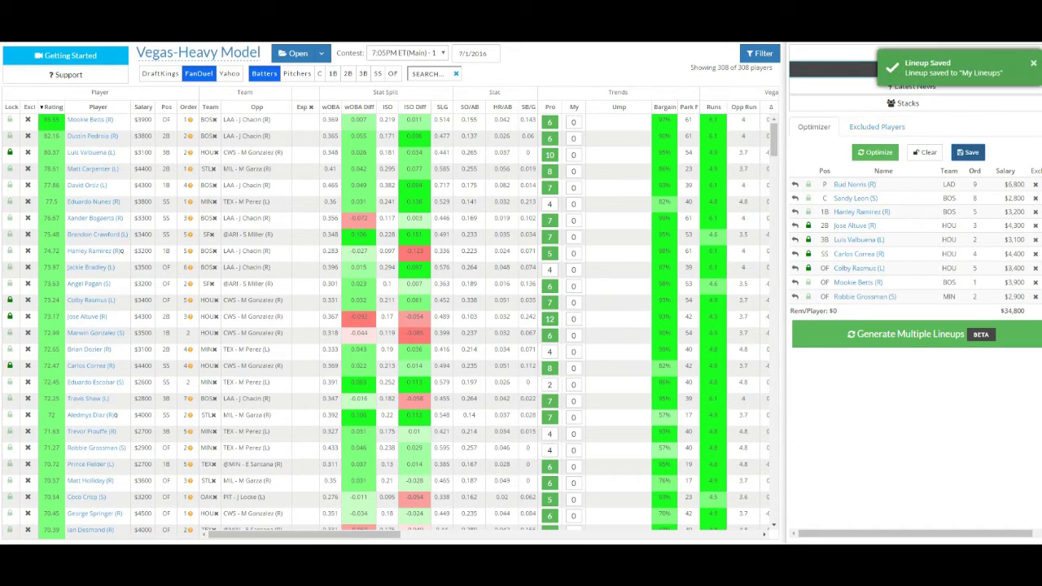
# Load the MIN 1-2-4-5 stack, optimize the rest of the lineup around it and save the lineup
pyautogui.click(908, 103)
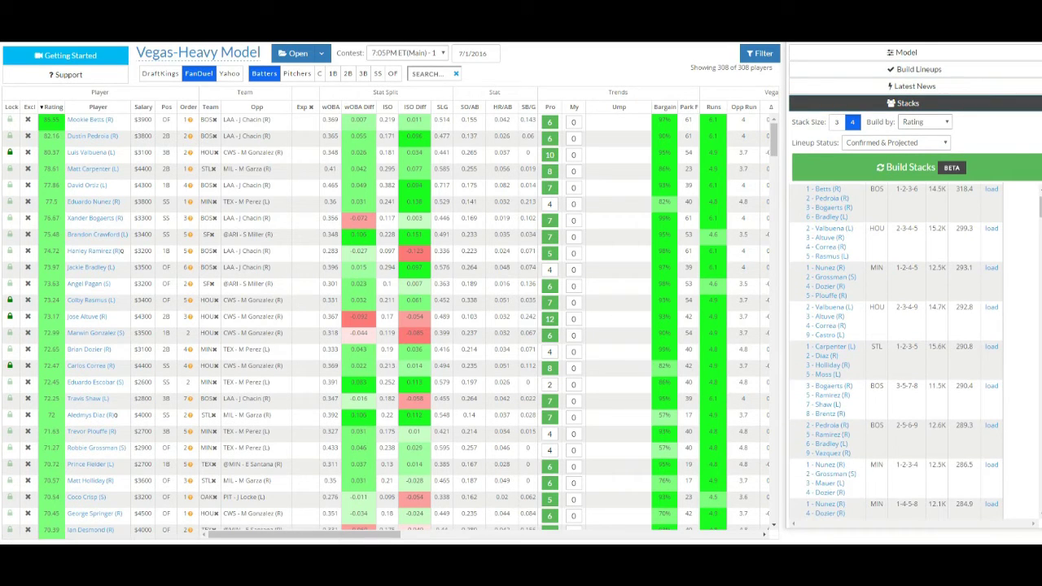
pyautogui.click(991, 323)
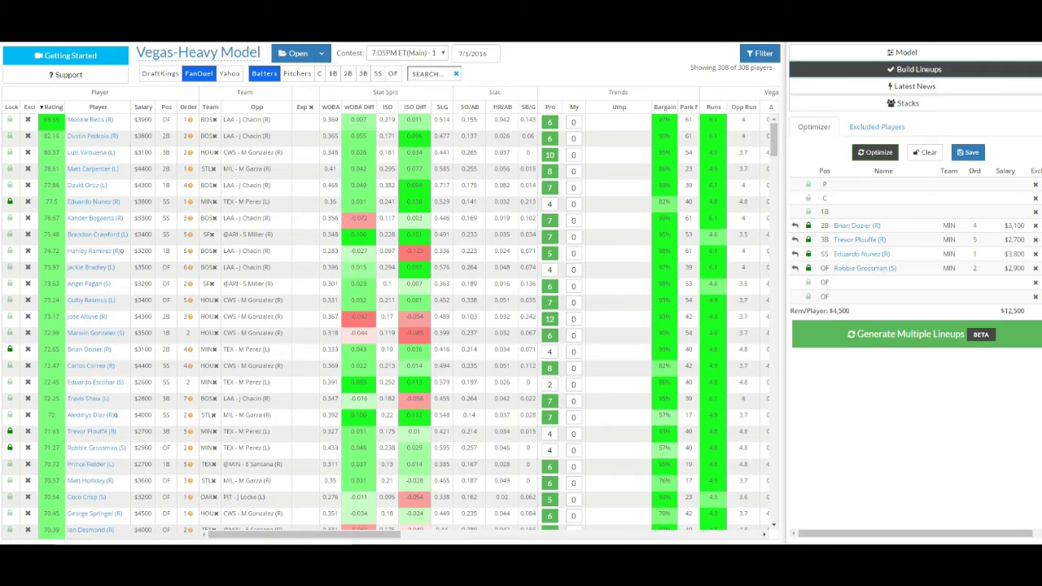
pyautogui.click(875, 152)
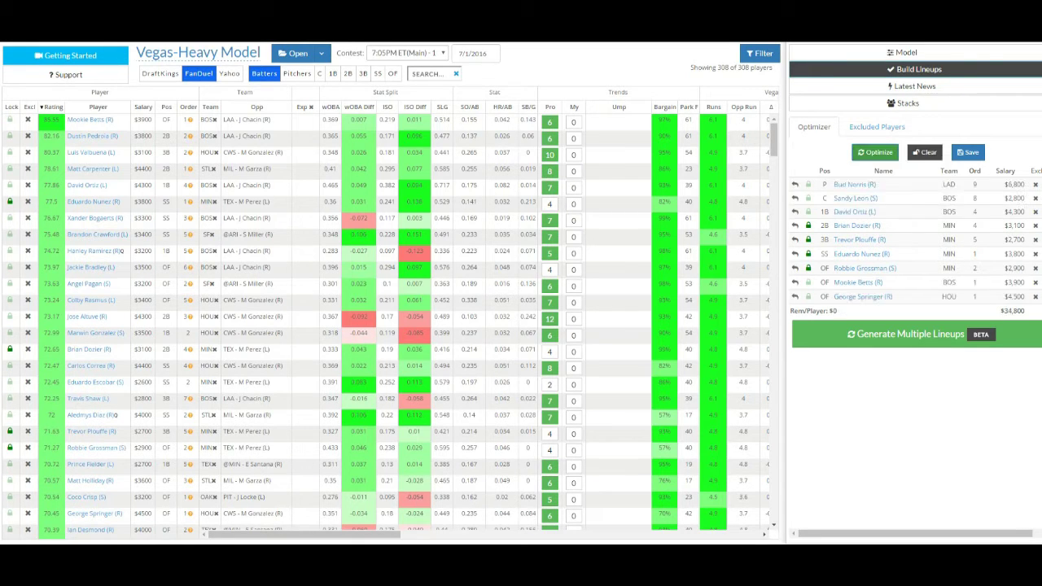
pyautogui.click(967, 153)
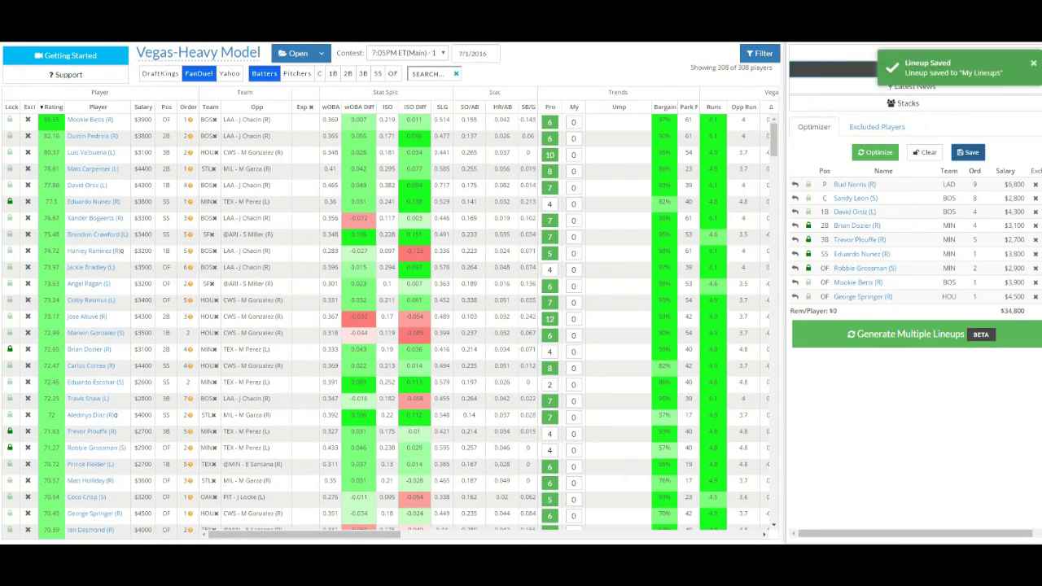
# Load the STL 1-2-3-5 stack, optimize the rest of the lineup around it and save the lineup
pyautogui.click(907, 103)
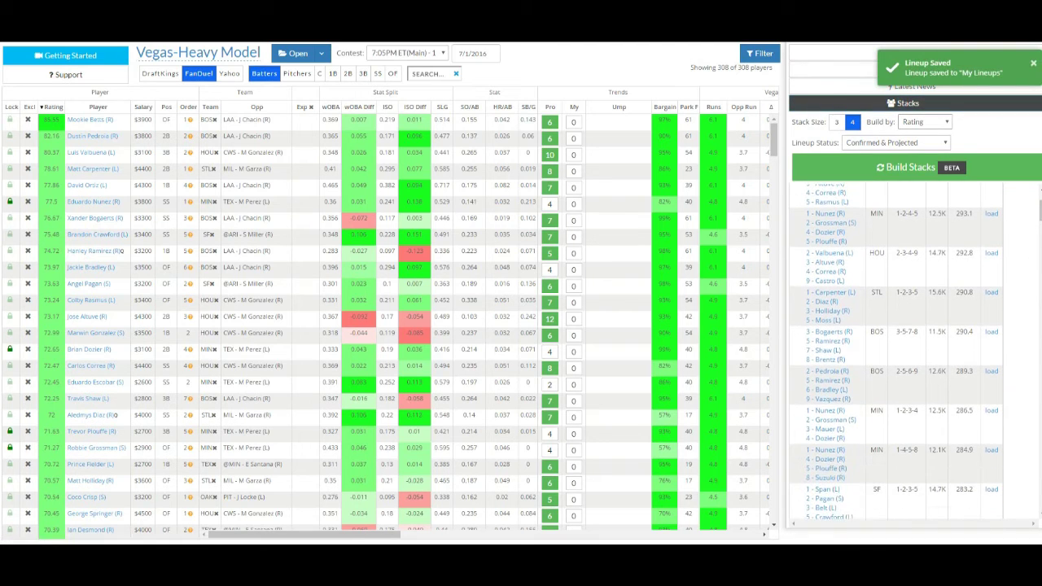
pyautogui.click(991, 346)
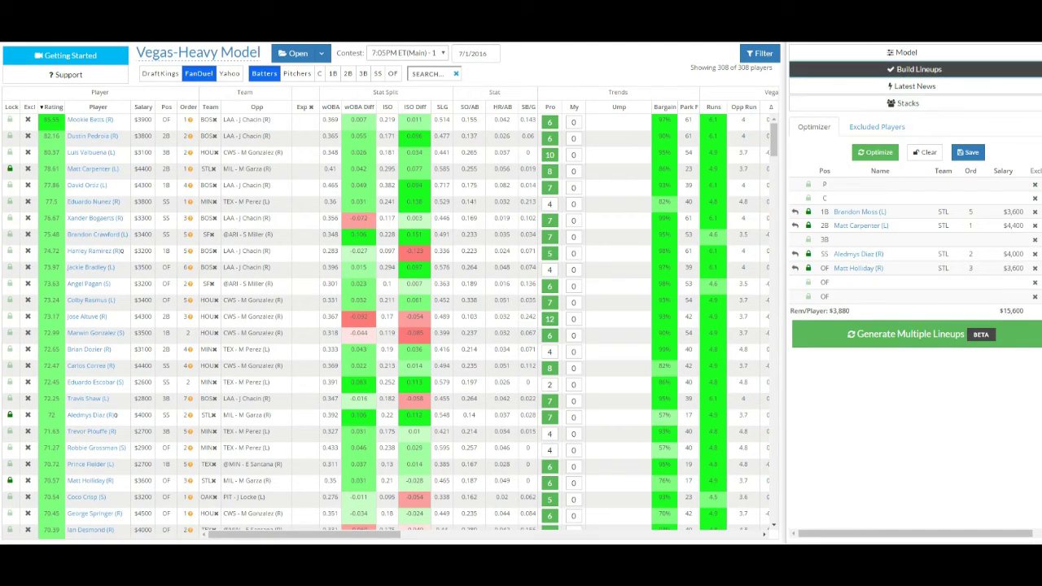
pyautogui.click(875, 152)
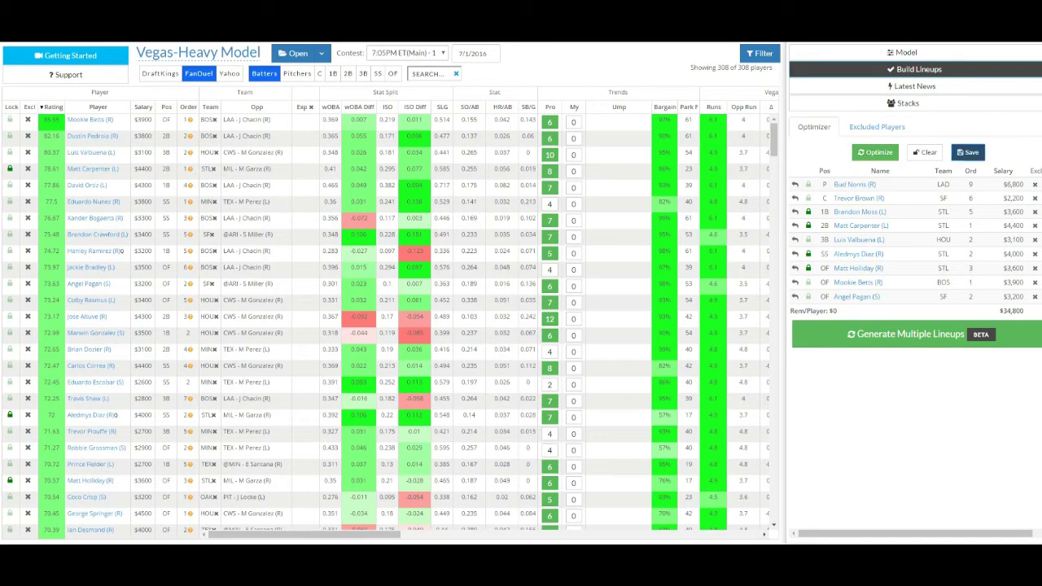
pyautogui.click(967, 152)
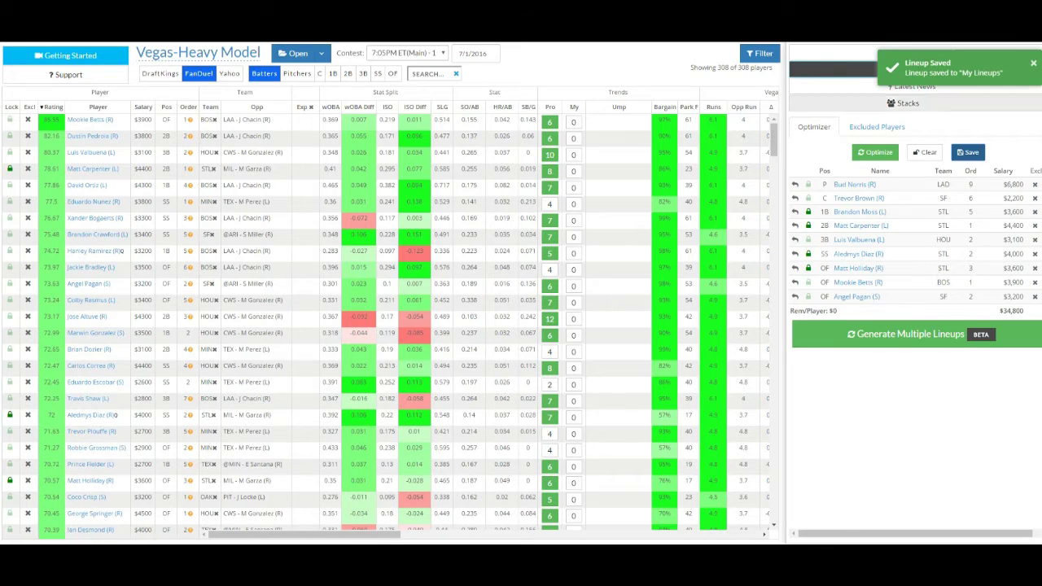
# Load the SF 1-2-3-5 stack, optimize the rest of the lineup around it and save the lineup
pyautogui.click(908, 103)
pyautogui.scroll(-2, 896, 350)
pyautogui.scroll(-2, 896, 350)
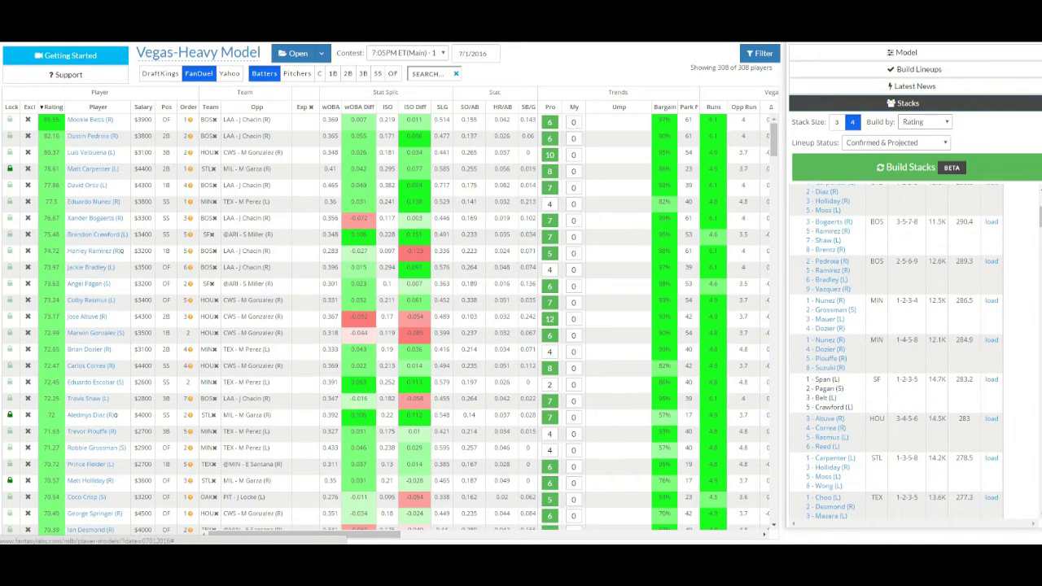
pyautogui.click(920, 70)
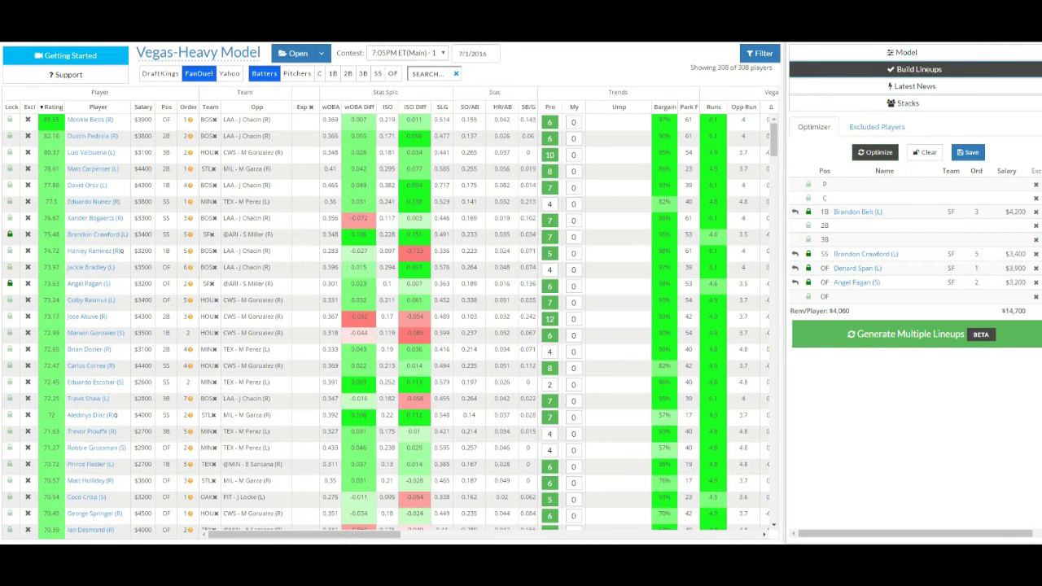
pyautogui.click(874, 152)
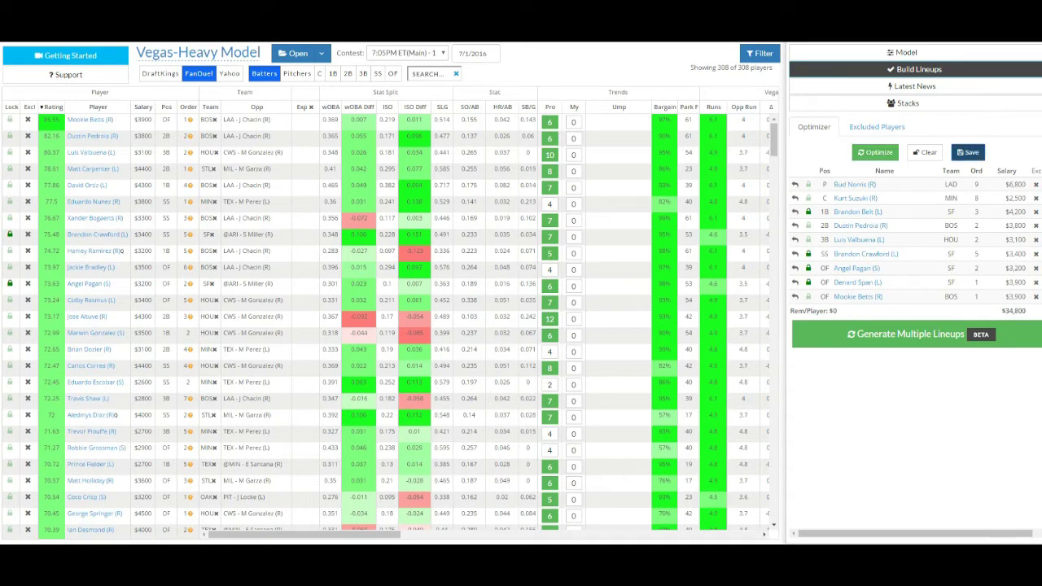
pyautogui.click(968, 152)
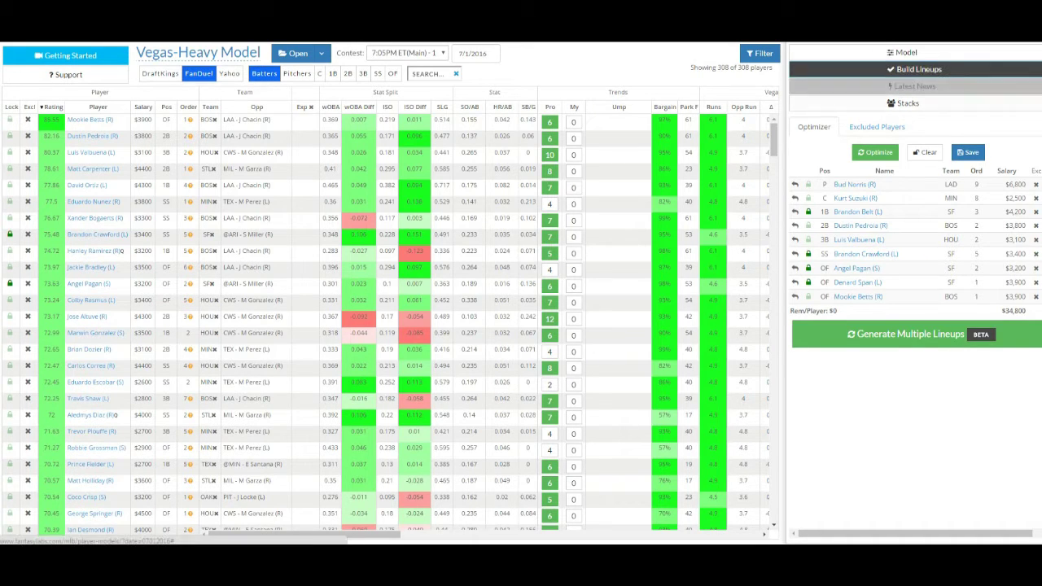
# Open the My Lineups page and show the FanDuel lineups for the 7:05PM ET (Main) contest
pyautogui.moveTo(701, 35)
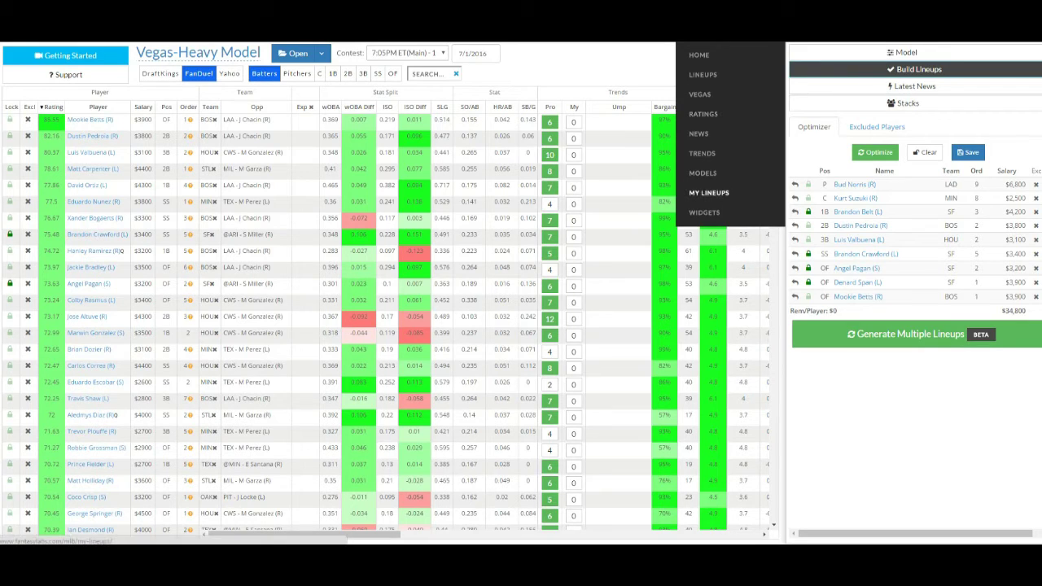
pyautogui.click(709, 193)
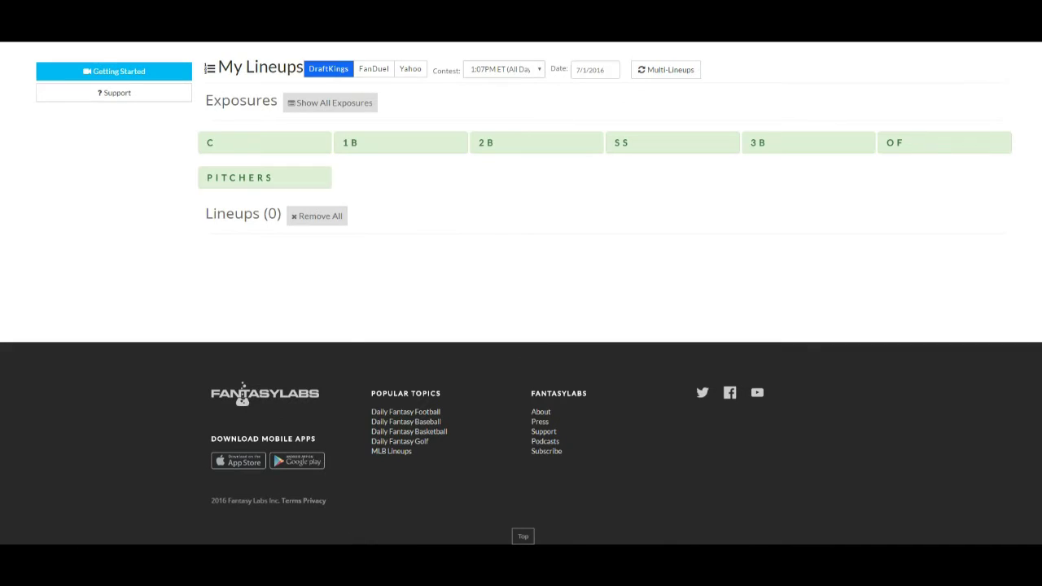
pyautogui.click(374, 70)
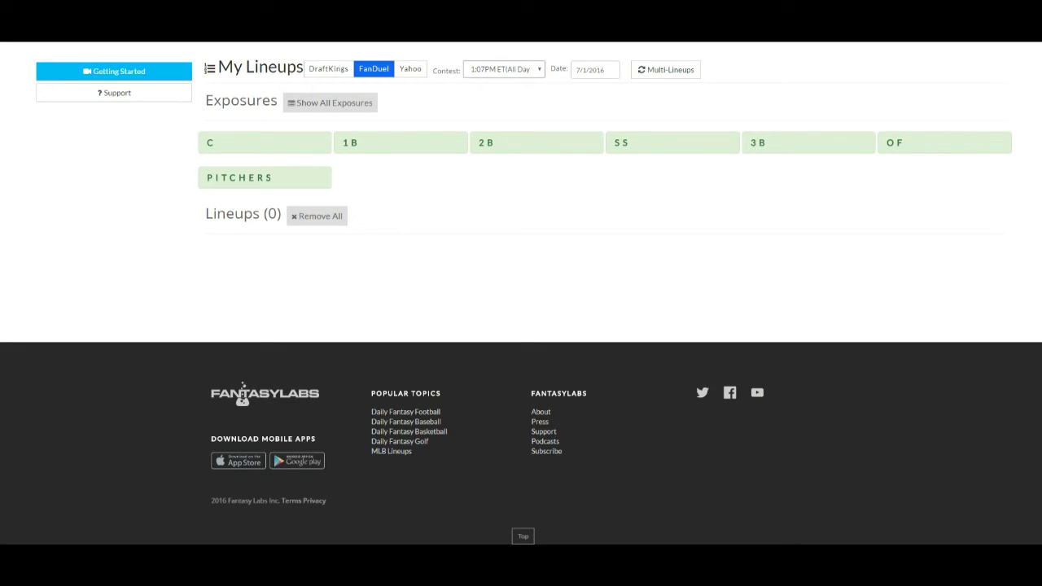
pyautogui.click(503, 69)
pyautogui.click(503, 90)
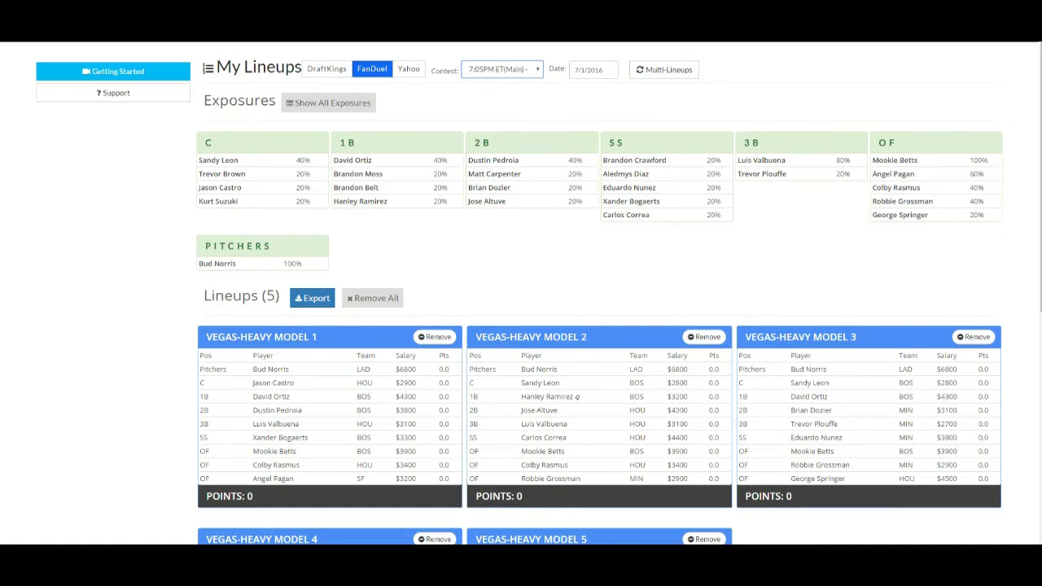
# Review the saved Vegas-Heavy Model lineups and export them all to a CSV file
pyautogui.scroll(-3, 521, 326)
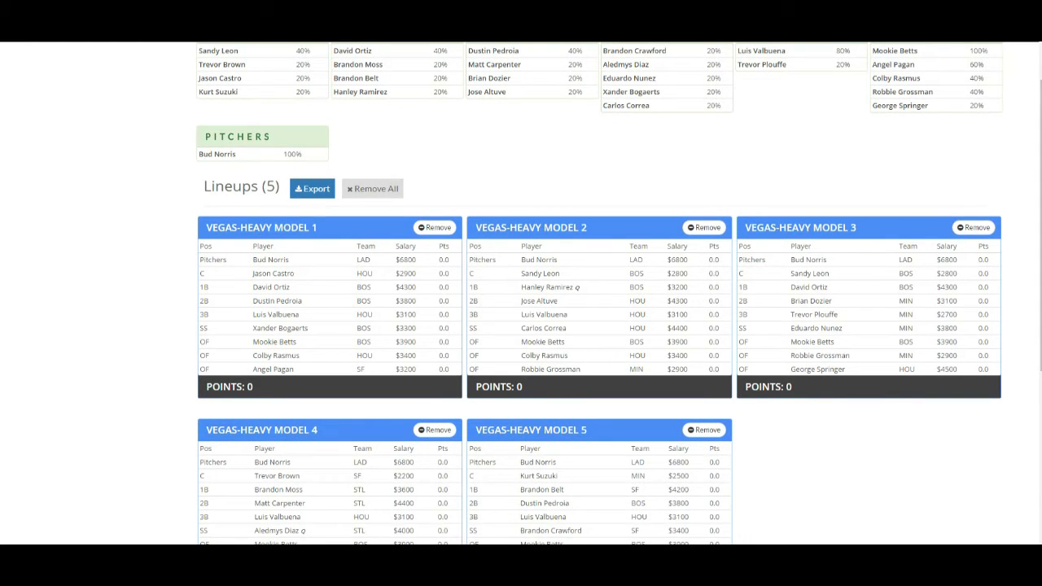
pyautogui.scroll(-3, 600, 293)
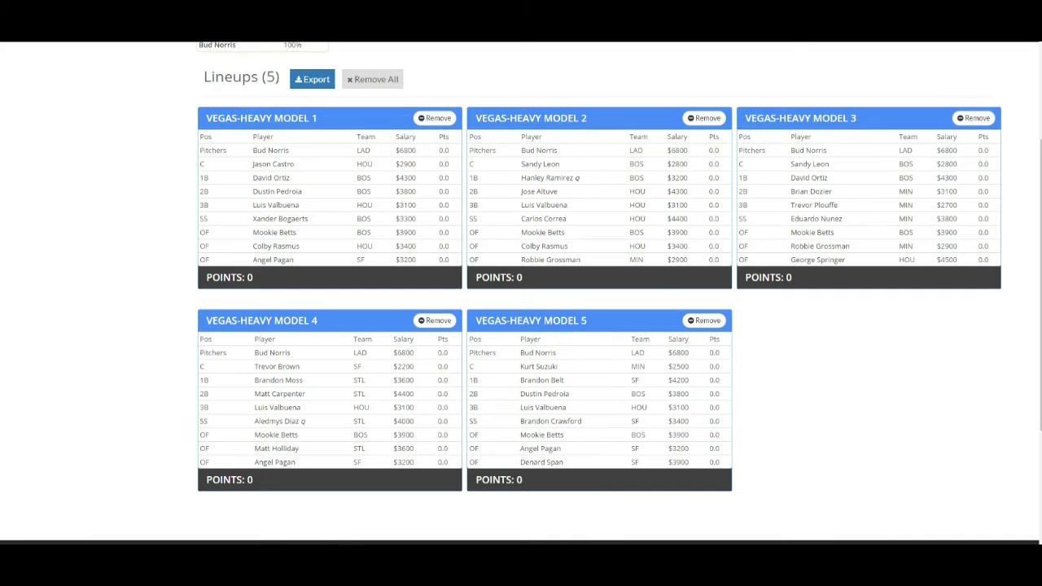
pyautogui.scroll(4, 521, 326)
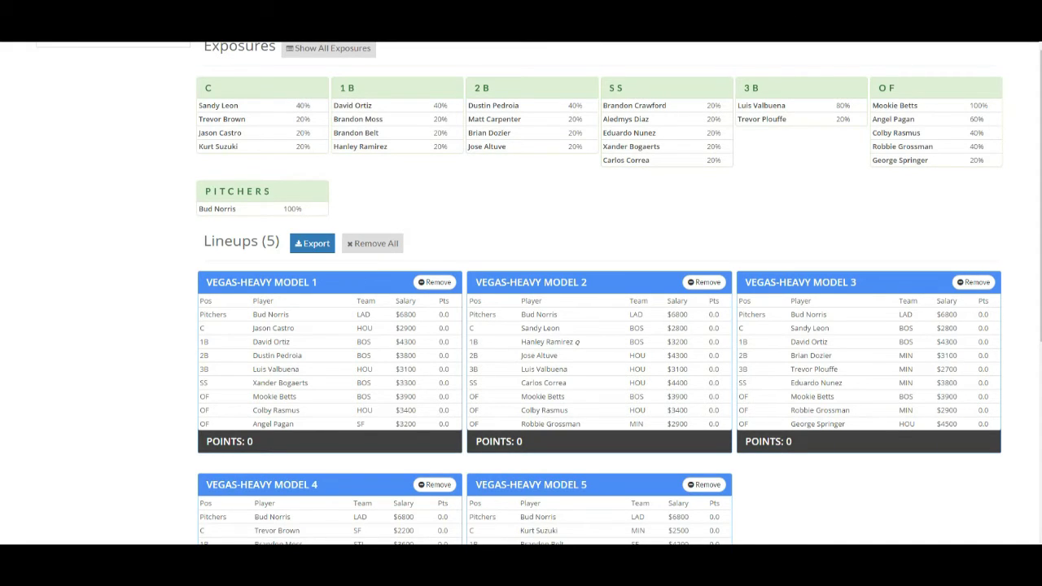
pyautogui.click(312, 242)
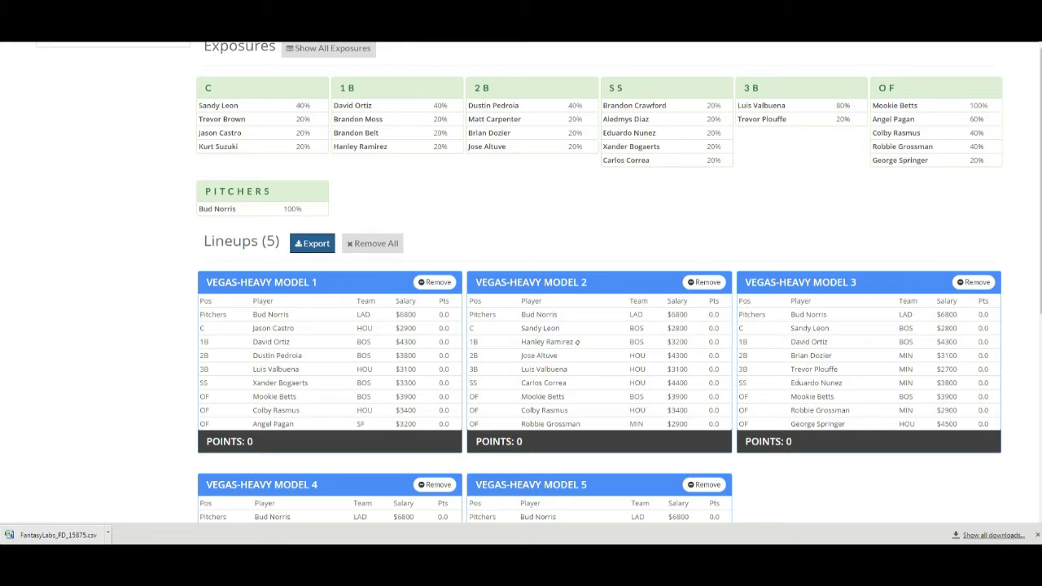
# Switch to FanDuel, open the entry page of the $200K Fri MLB Super Home Run contest and start a CSV lineup upload
pyautogui.hotkey('ctrl', 'Tab')
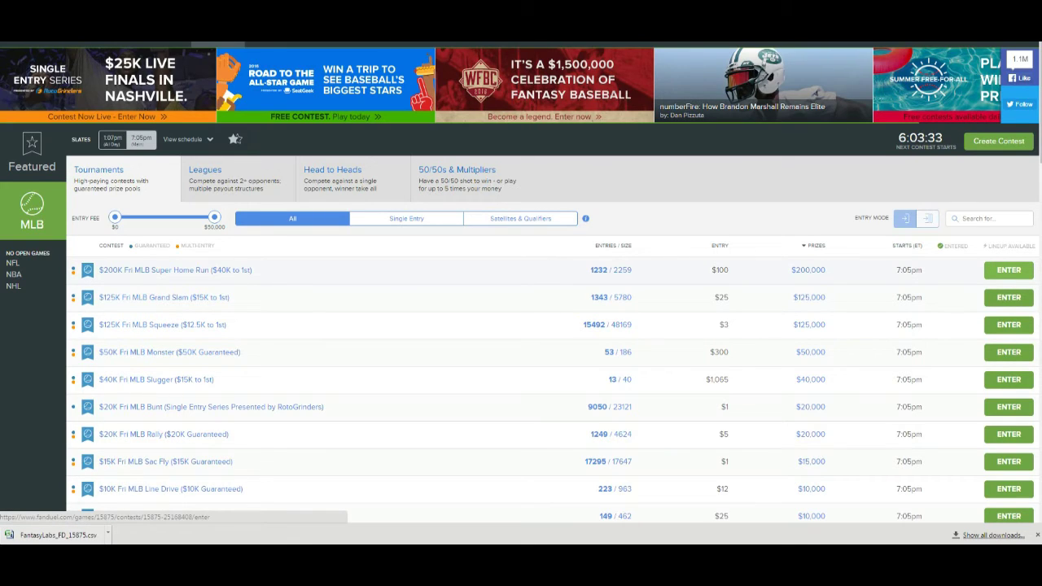
pyautogui.click(1009, 270)
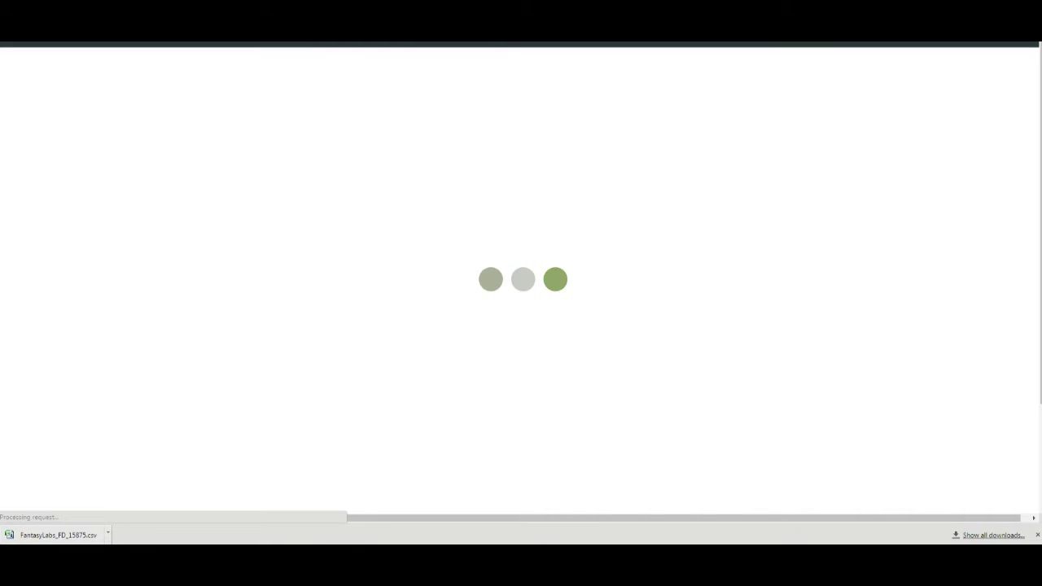
pyautogui.scroll(-3, 521, 285)
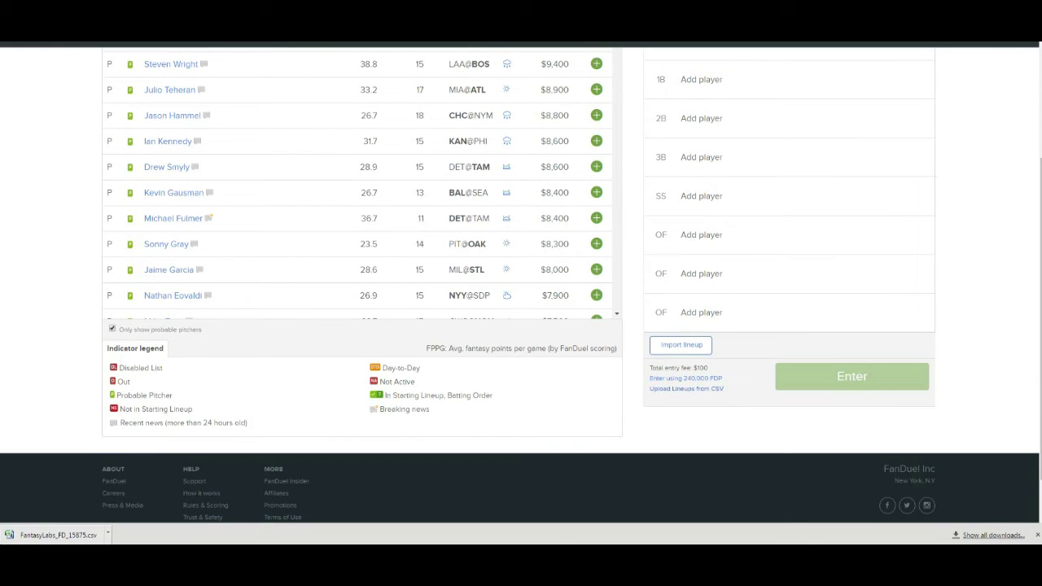
pyautogui.click(687, 389)
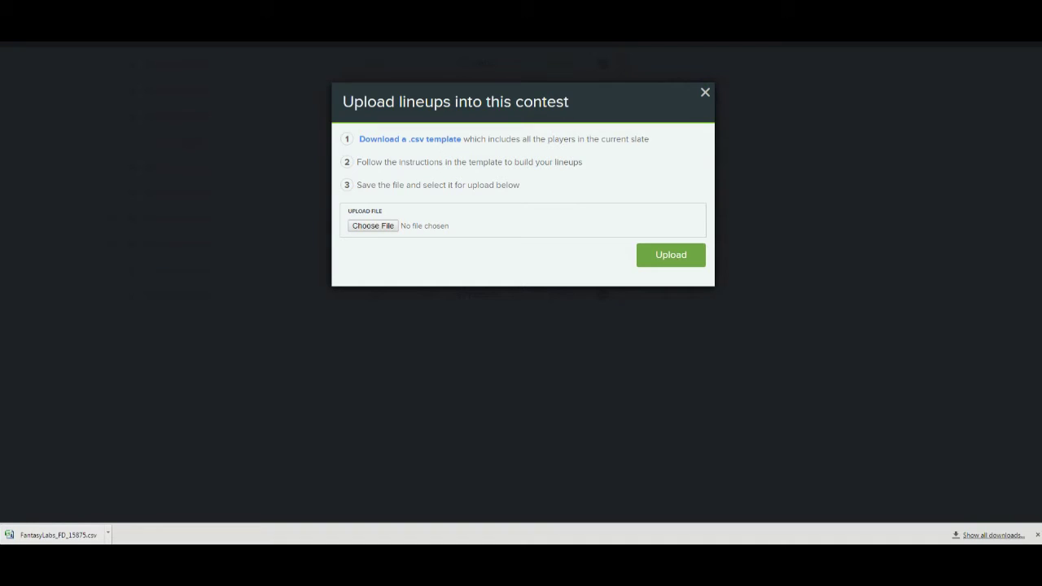
# Upload FantasyLabs_FD_15875.csv from Downloads, enter its 5 lineups into the contest and open the upcoming entries
pyautogui.click(373, 226)
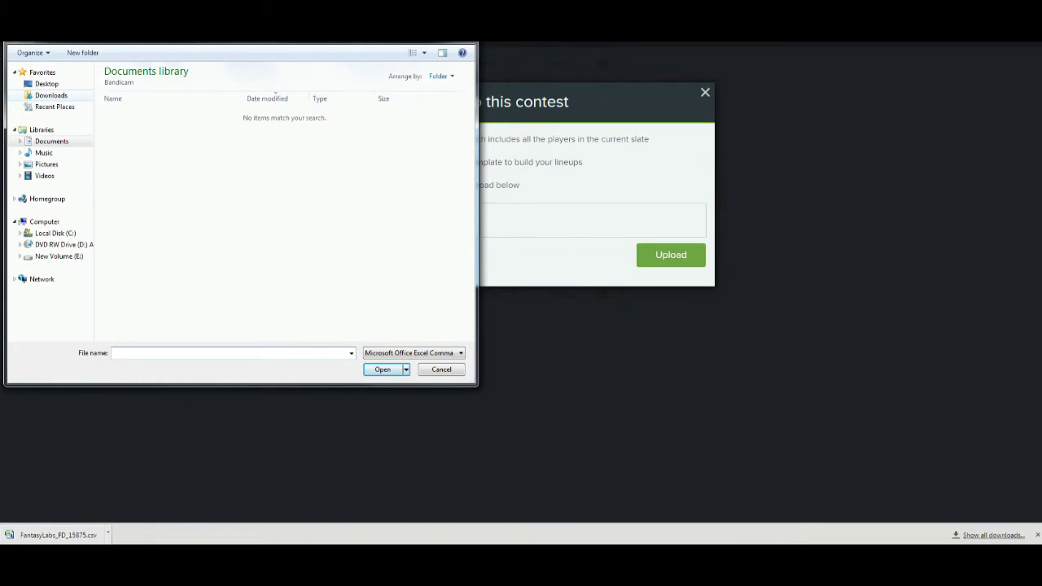
pyautogui.click(52, 95)
pyautogui.click(148, 84)
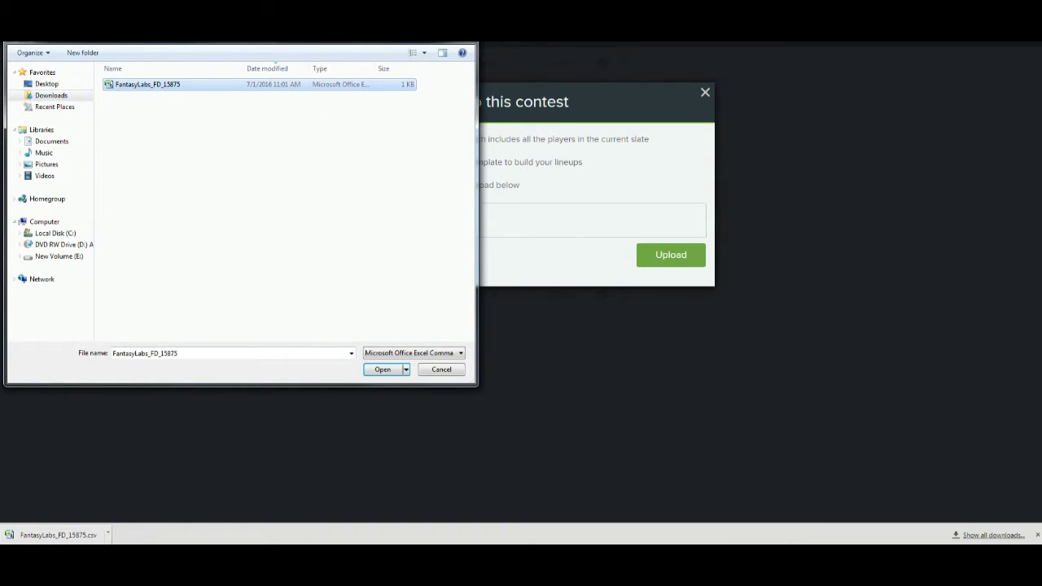
pyautogui.press('Return')
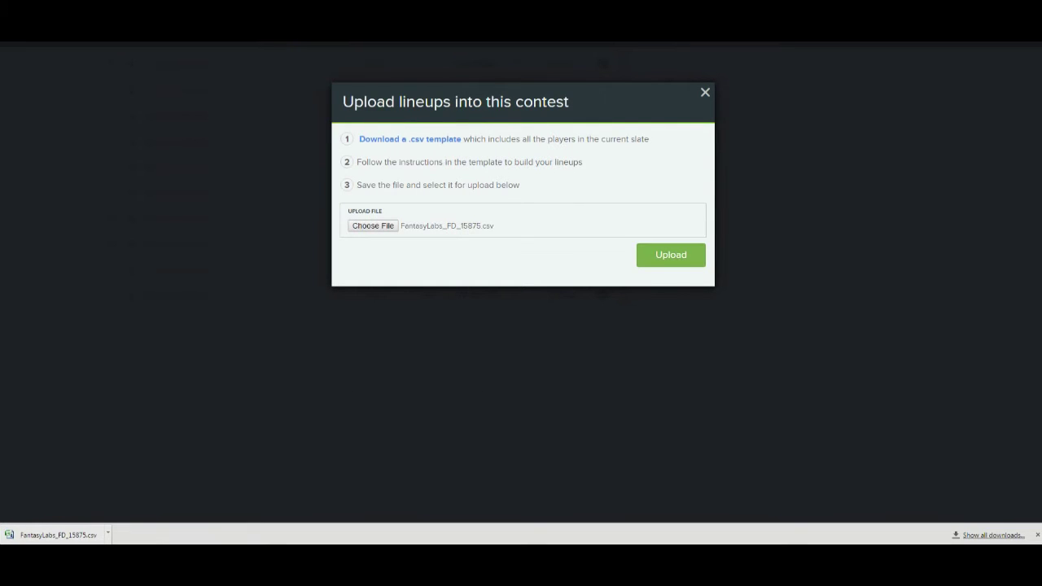
pyautogui.click(671, 255)
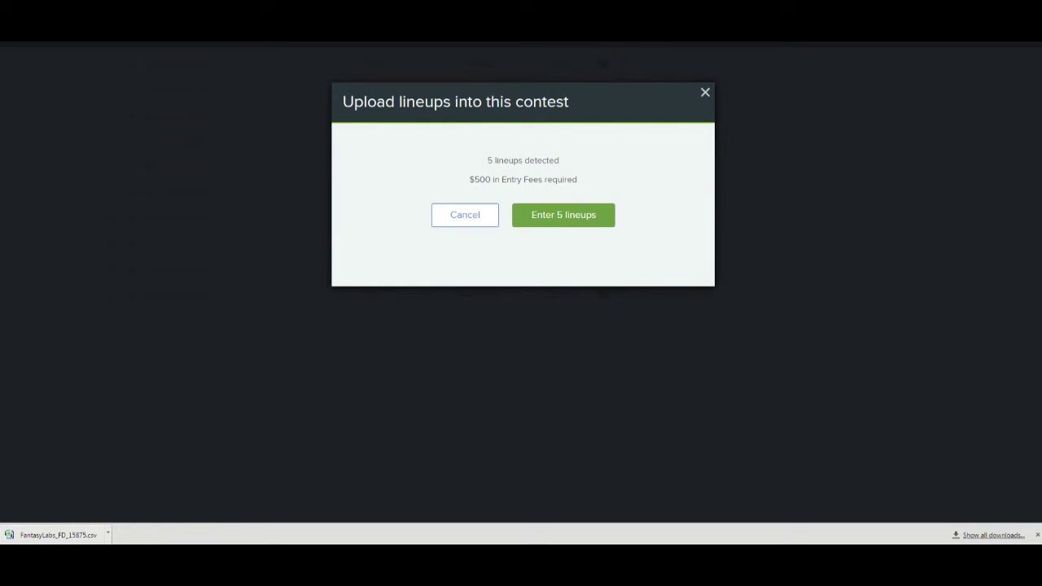
pyautogui.click(564, 214)
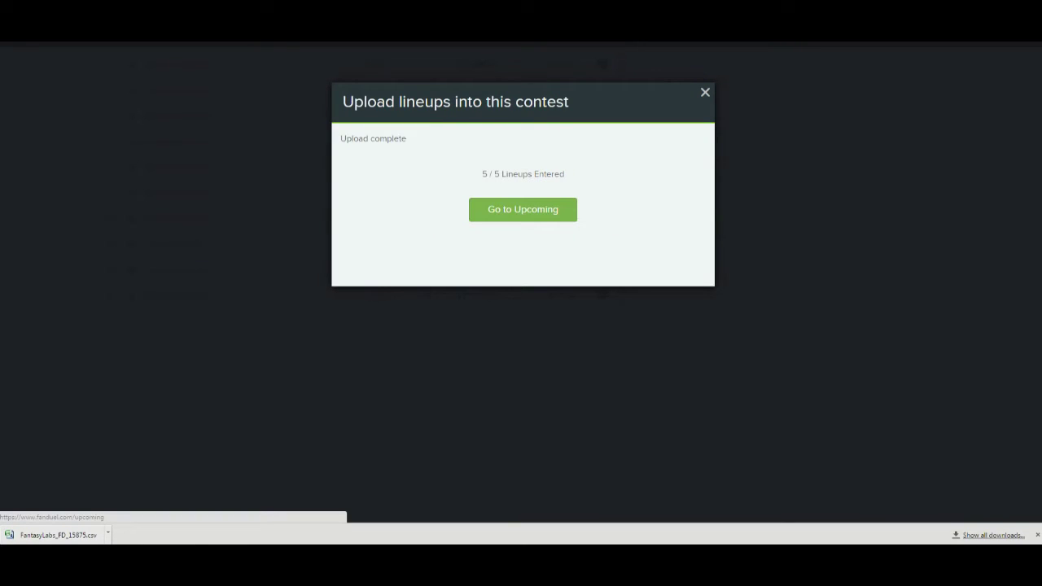
pyautogui.click(522, 209)
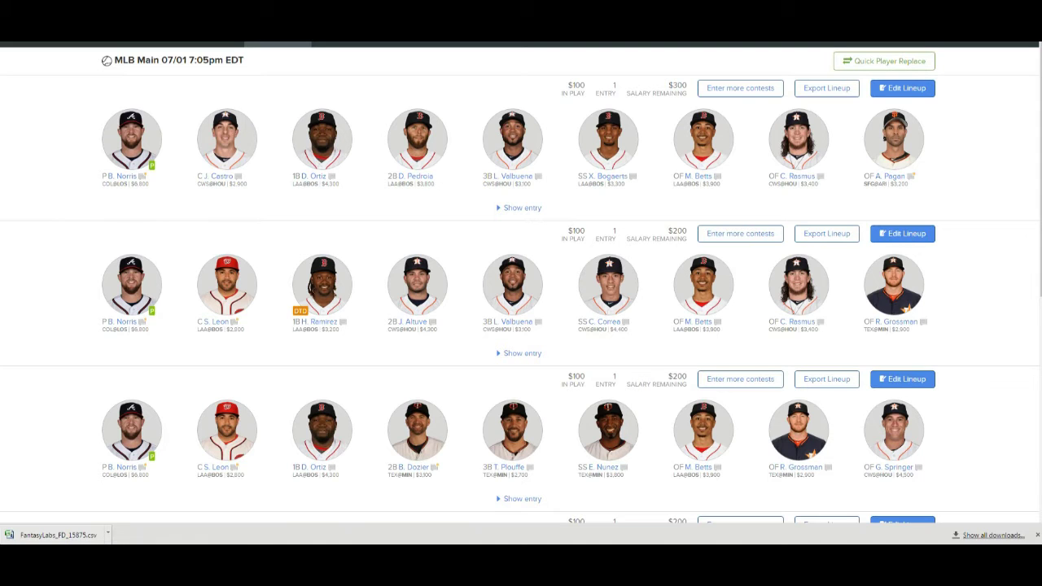
# Switch back to FantasyLabs and remove all saved FanDuel lineups from My Lineups
pyautogui.hotkey('ctrl', 'Tab')
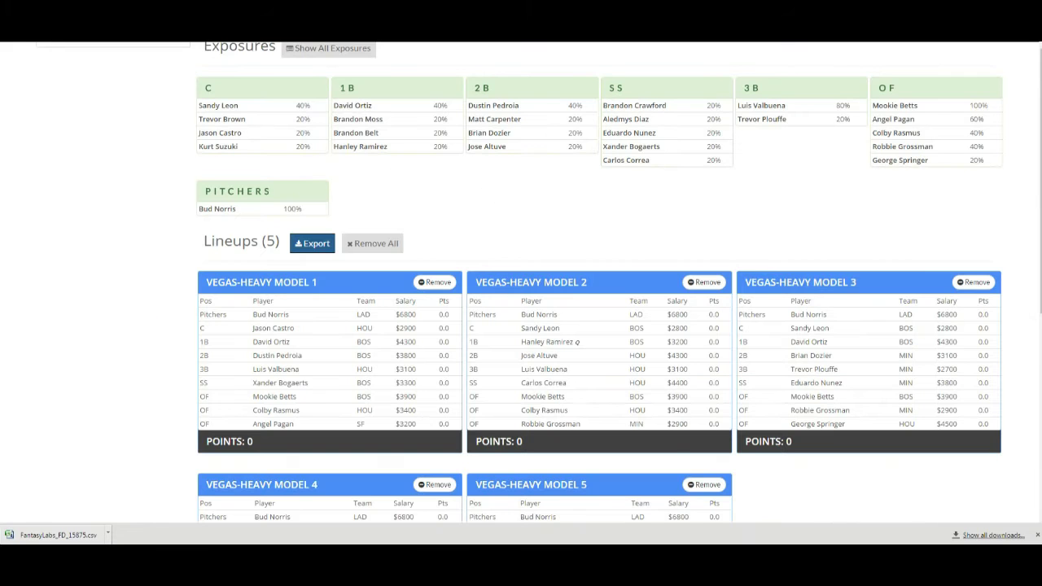
pyautogui.click(372, 243)
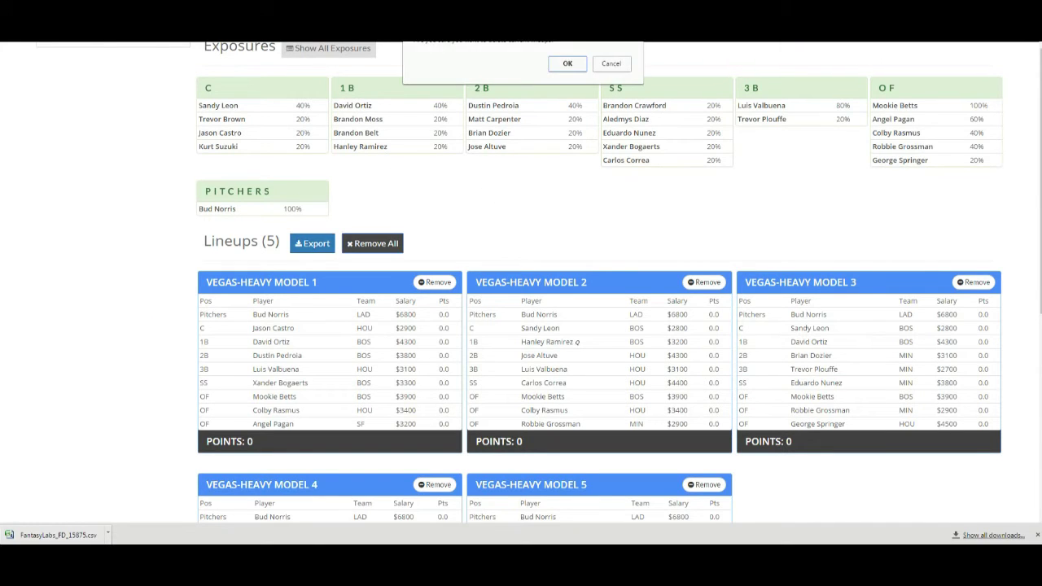
pyautogui.press('Return')
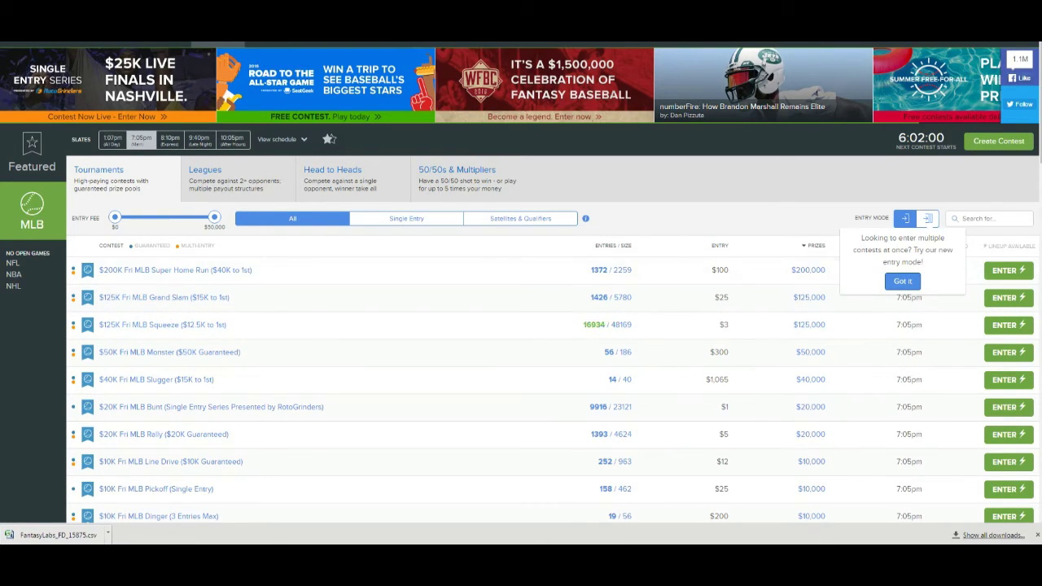
# Return to FantasyLabs, open the player models for FanDuel and load the Tournament Model
pyautogui.hotkey('ctrl', 'Tab')
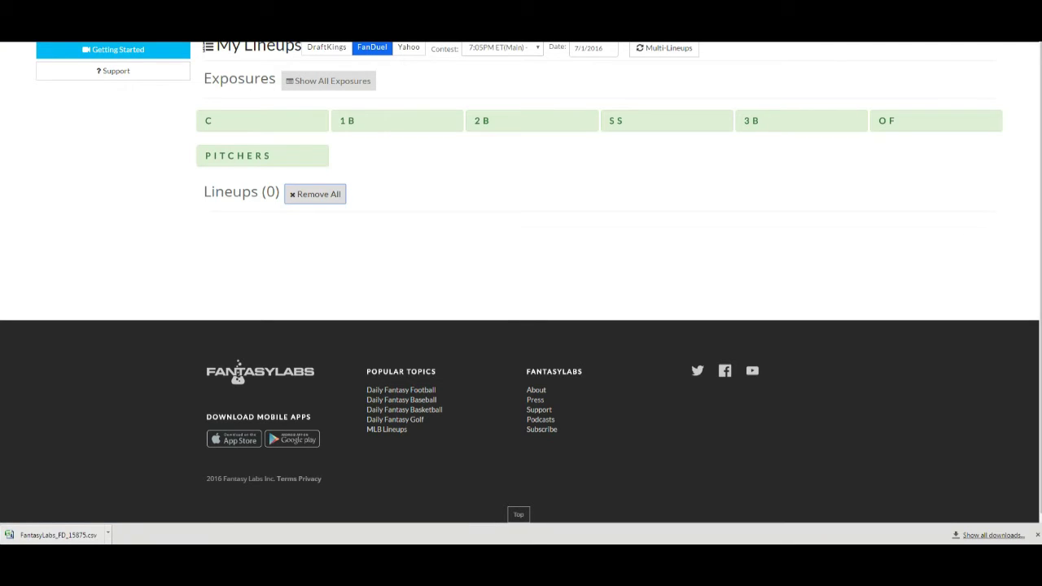
pyautogui.moveTo(688, 34)
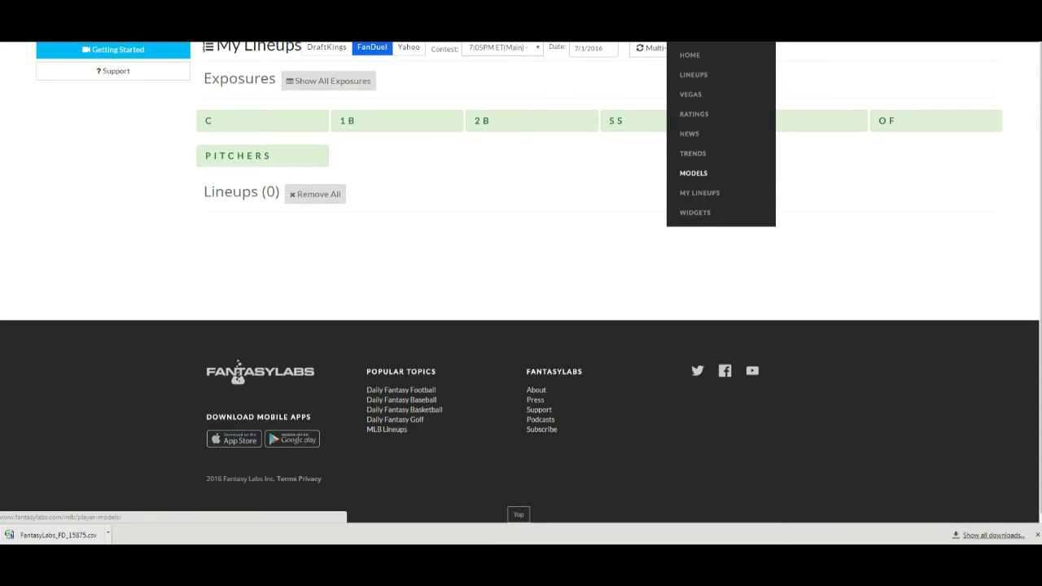
pyautogui.click(694, 173)
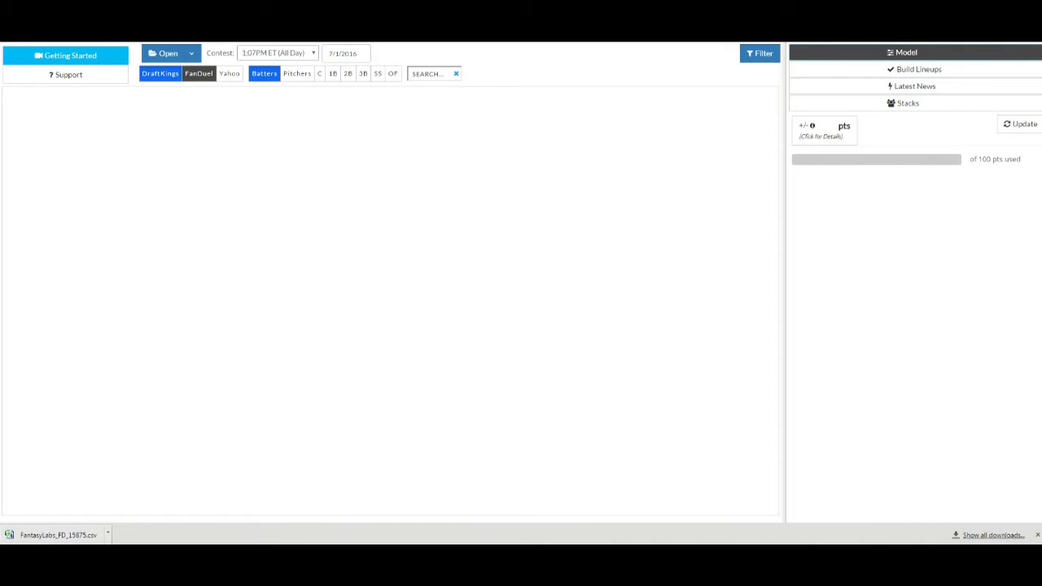
pyautogui.click(199, 74)
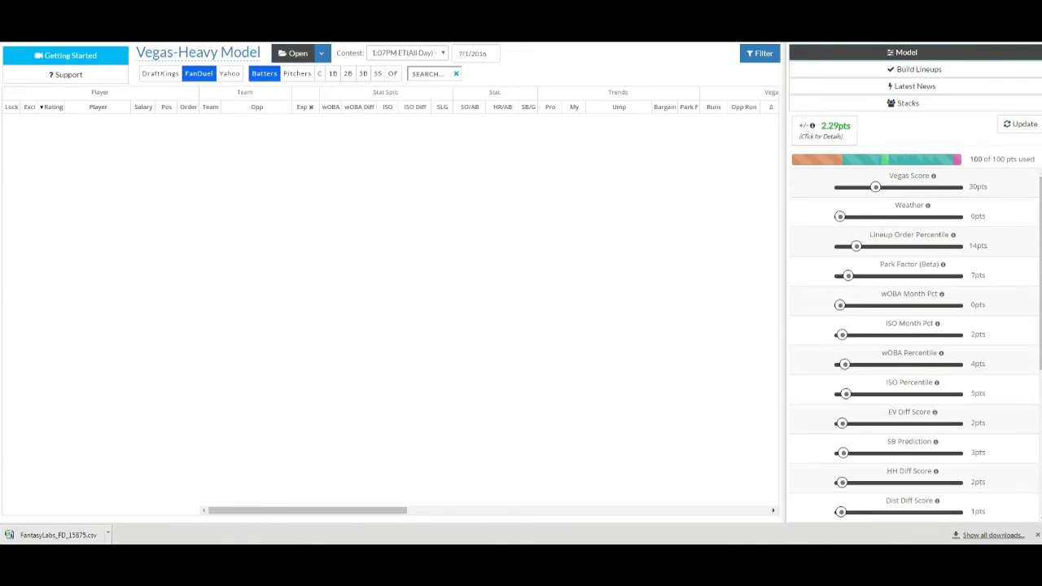
pyautogui.click(294, 54)
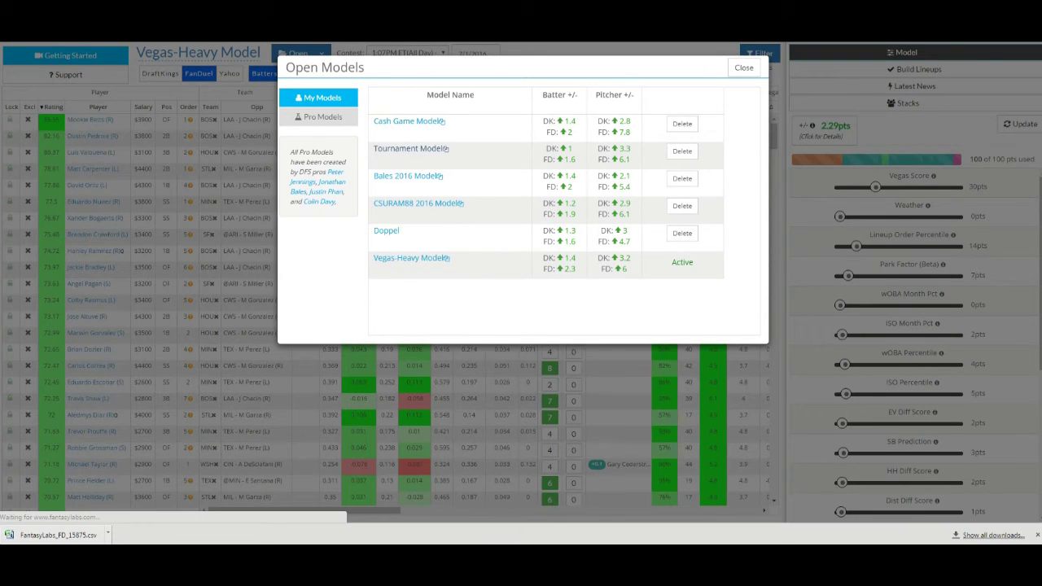
pyautogui.click(744, 66)
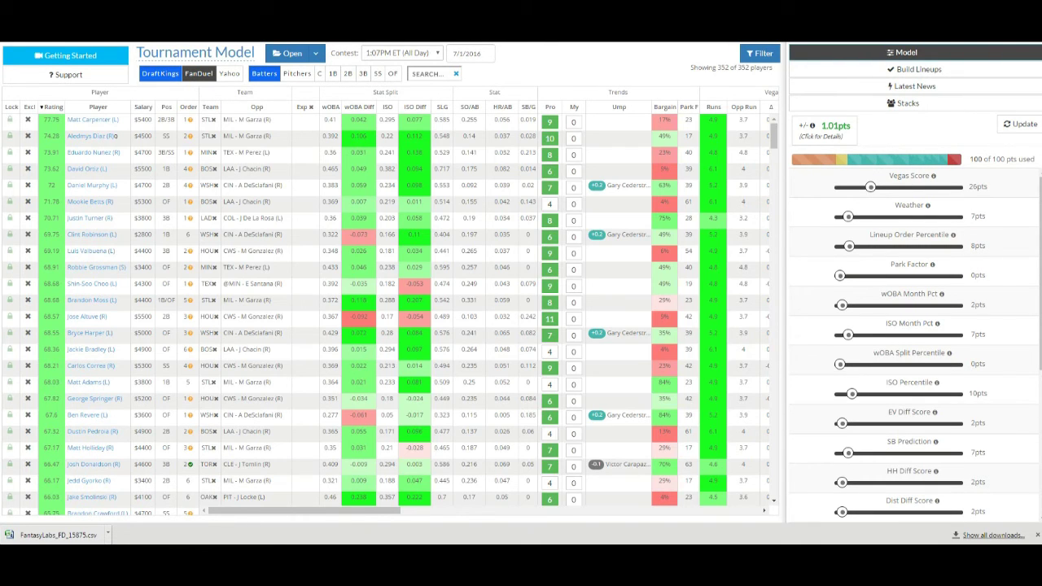
# Set the Tournament Model to FanDuel's 7:05PM ET (Main) contest and exclude Johnny Cueto from the pitchers
pyautogui.click(199, 73)
pyautogui.click(402, 53)
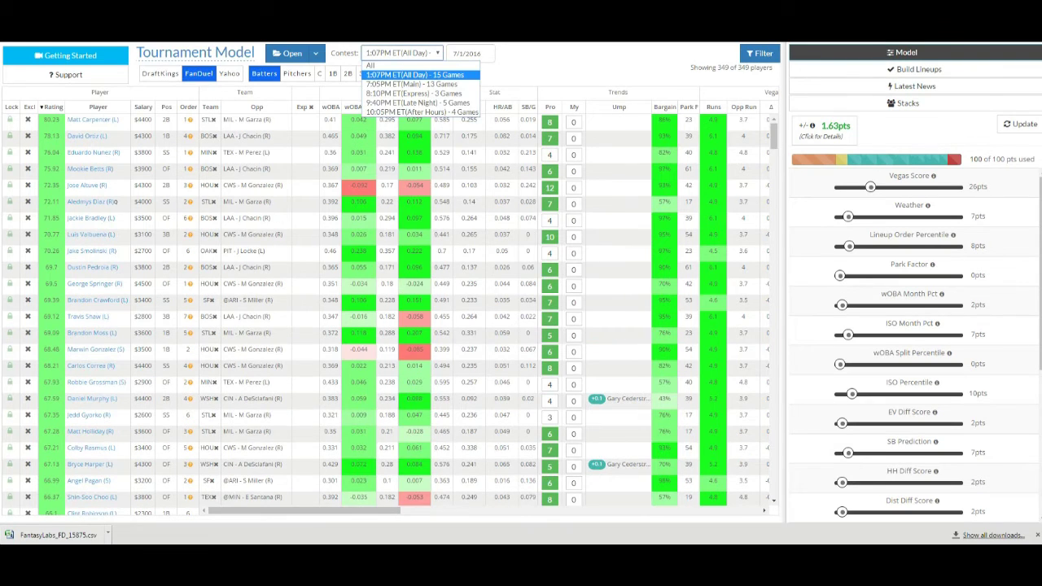
pyautogui.click(412, 84)
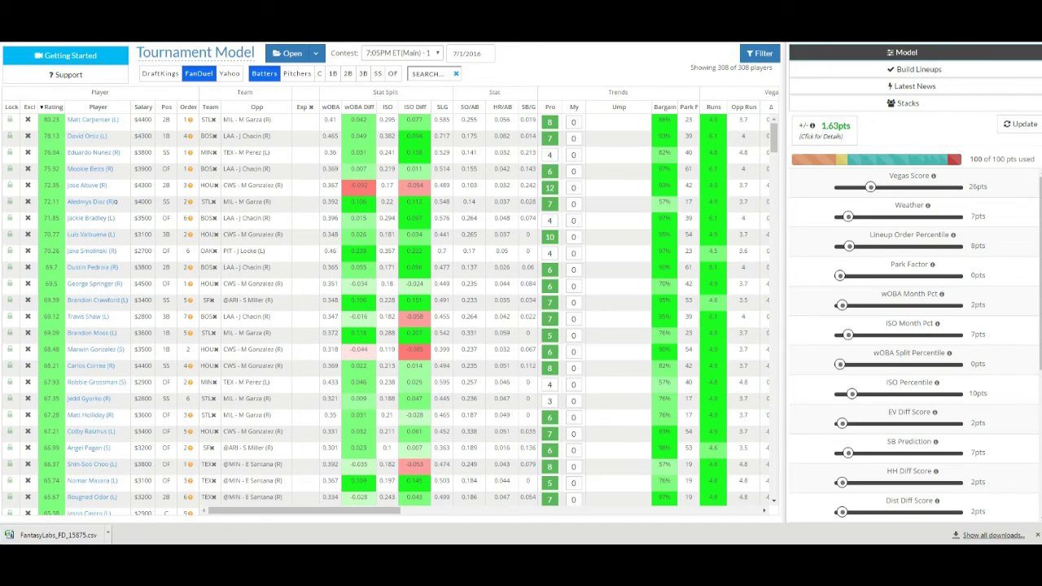
pyautogui.click(297, 74)
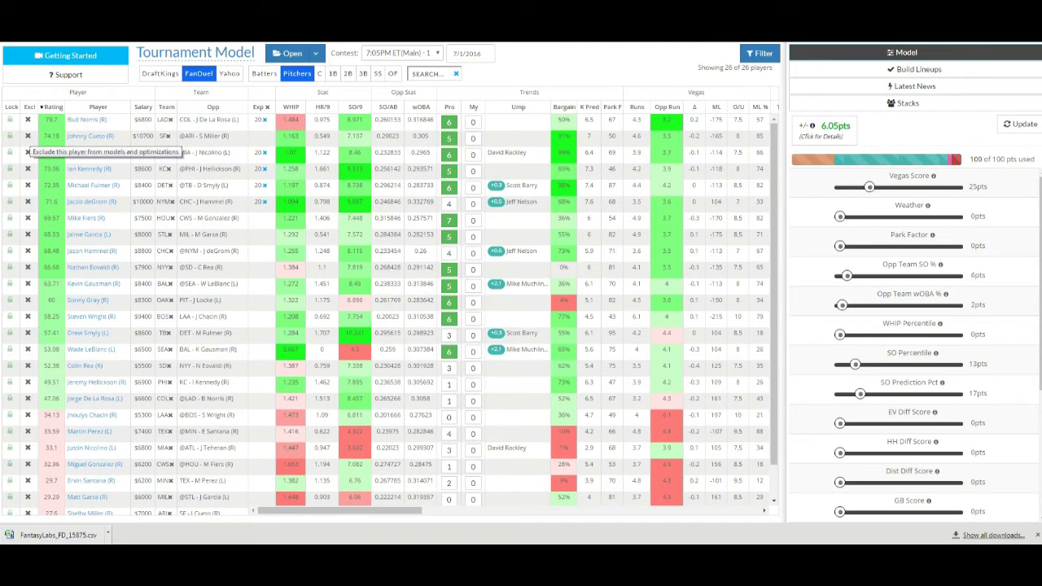
pyautogui.click(28, 136)
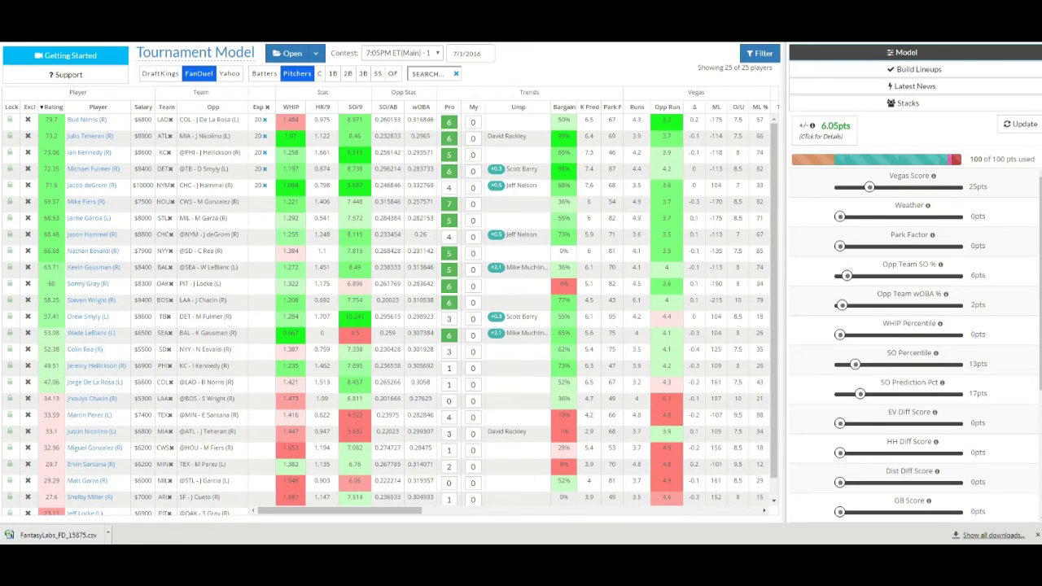
# Build four-player stacks by rating and load the BOS 1-2-4-6 stack (Betts, Pedroia, Ortiz, Bradley) into the lineup
pyautogui.click(908, 102)
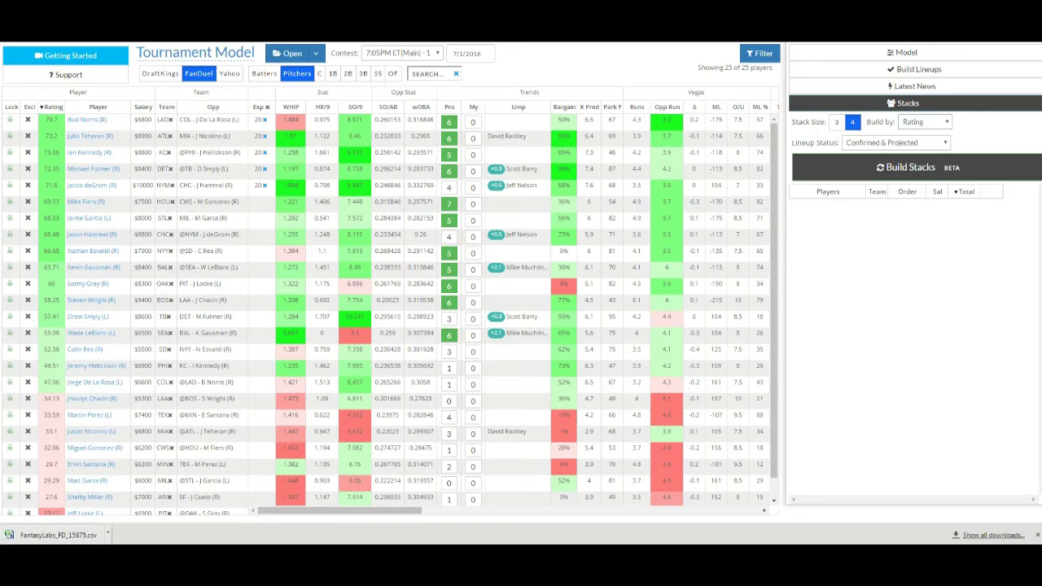
pyautogui.click(910, 167)
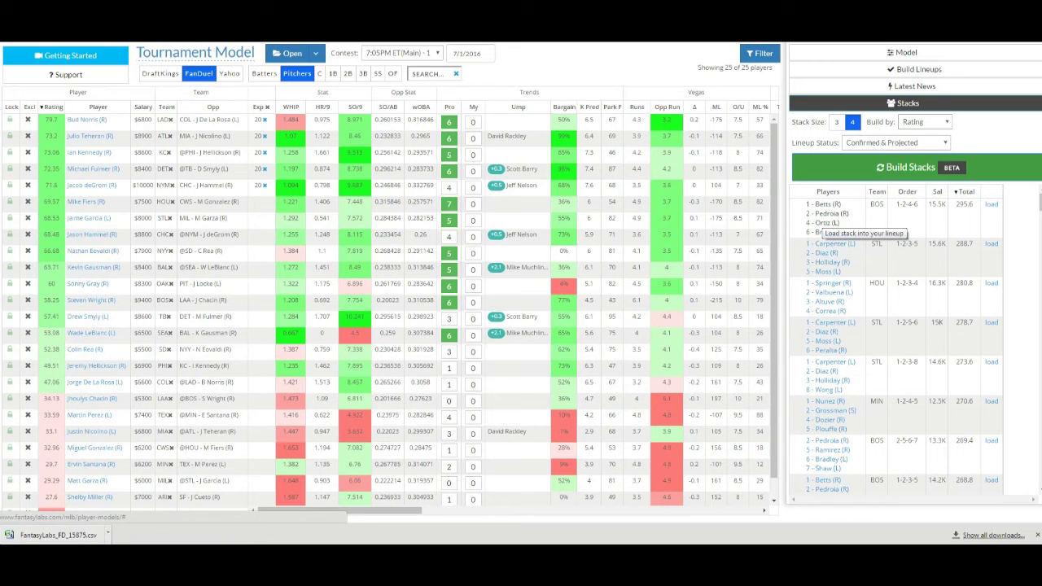
pyautogui.click(819, 230)
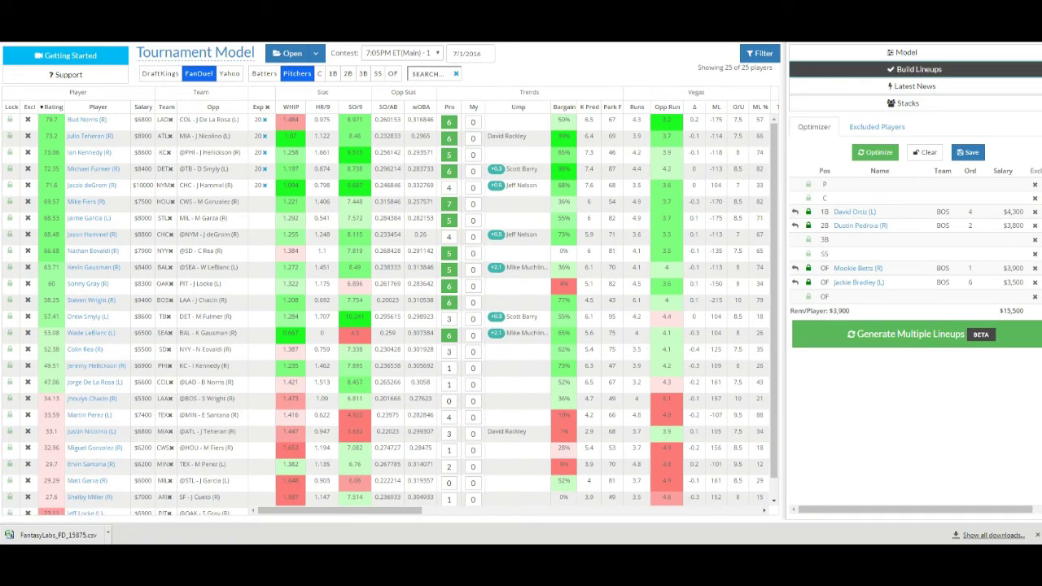
# Generate 20 lineups around the loaded BOS stack, save them and close the Lineup Builder
pyautogui.click(917, 334)
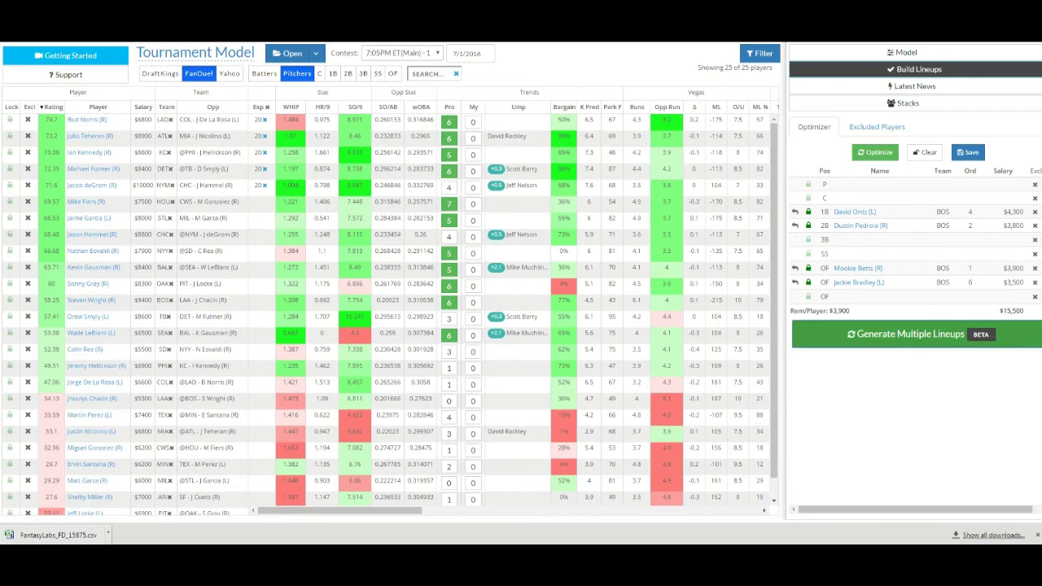
pyautogui.click(219, 143)
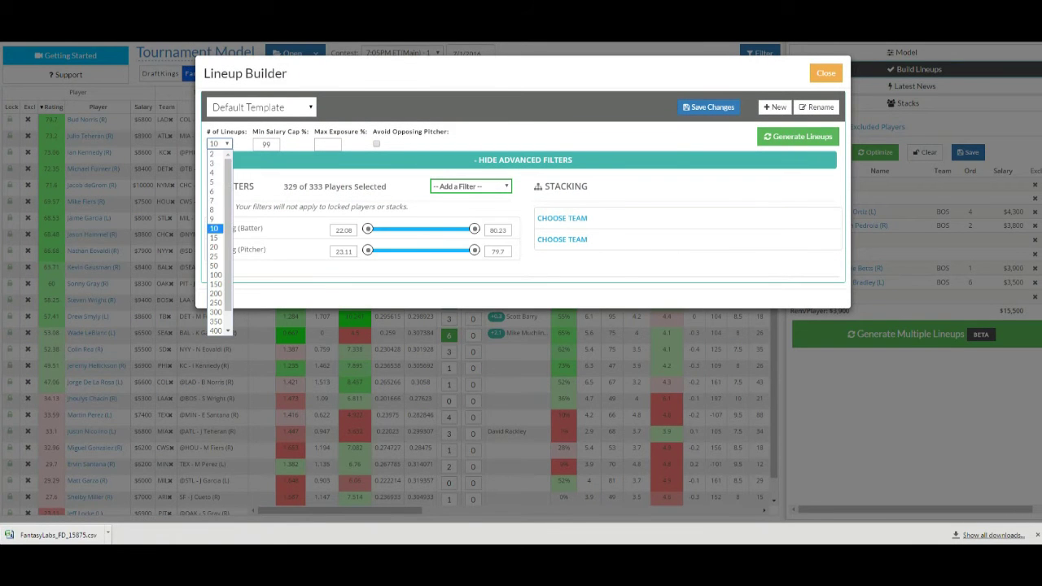
pyautogui.click(214, 247)
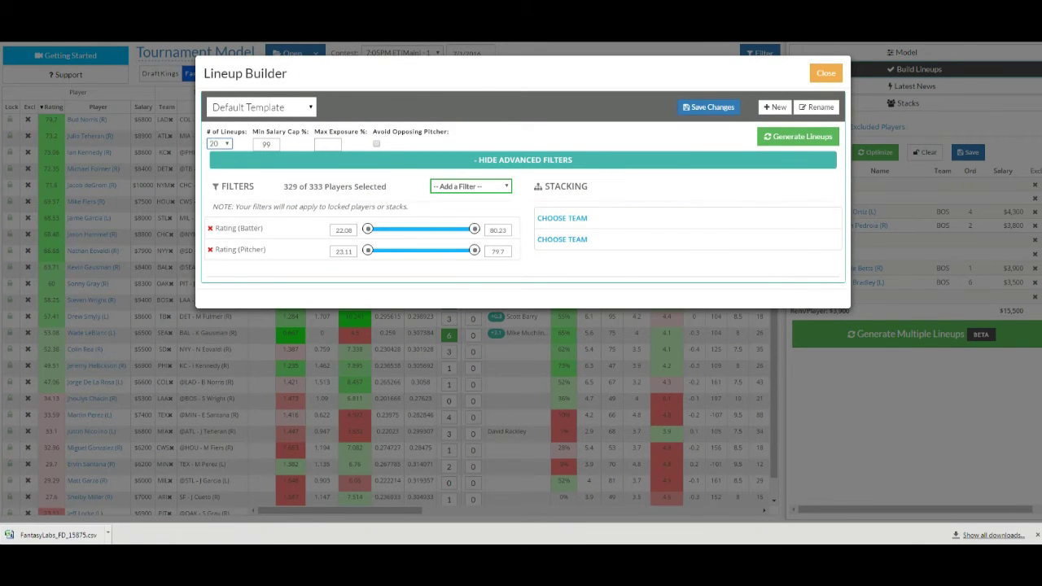
pyautogui.click(798, 136)
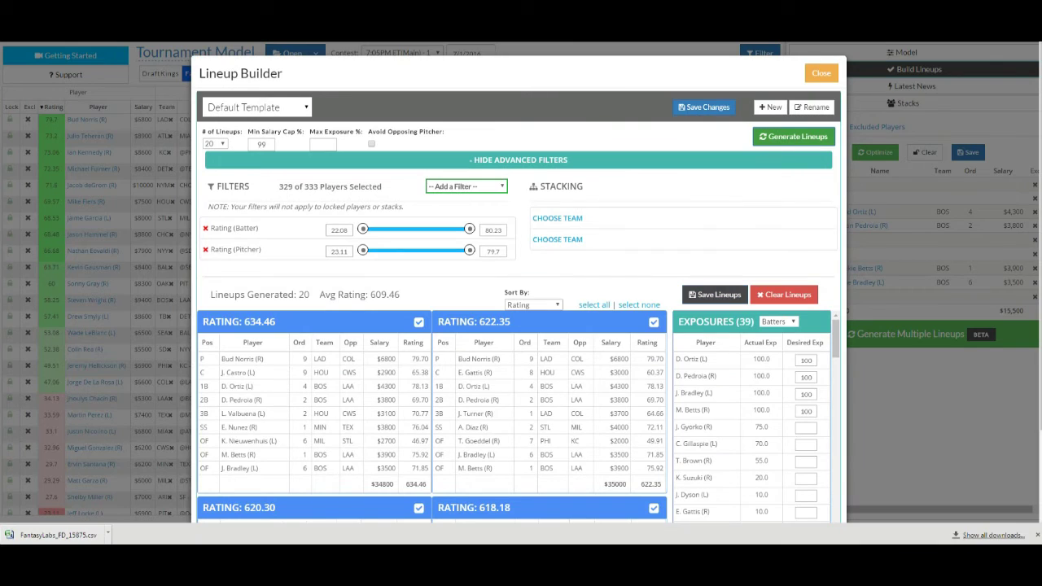
pyautogui.click(715, 295)
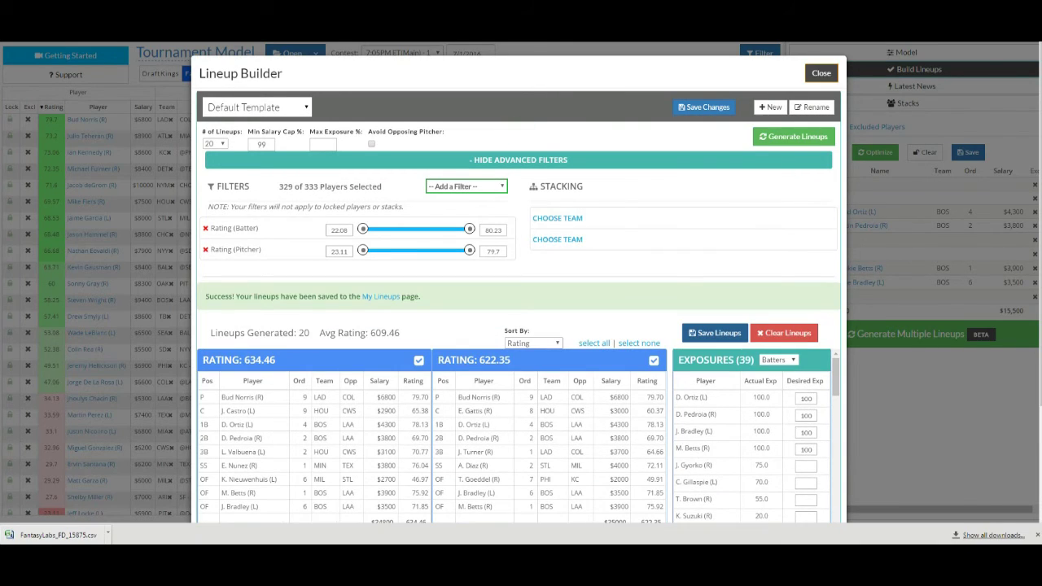
pyautogui.click(821, 72)
# Generate and save 20 lineups around the STL 1-2-3-5 stack of Carpenter, Diaz, Holliday and Moss
pyautogui.click(908, 102)
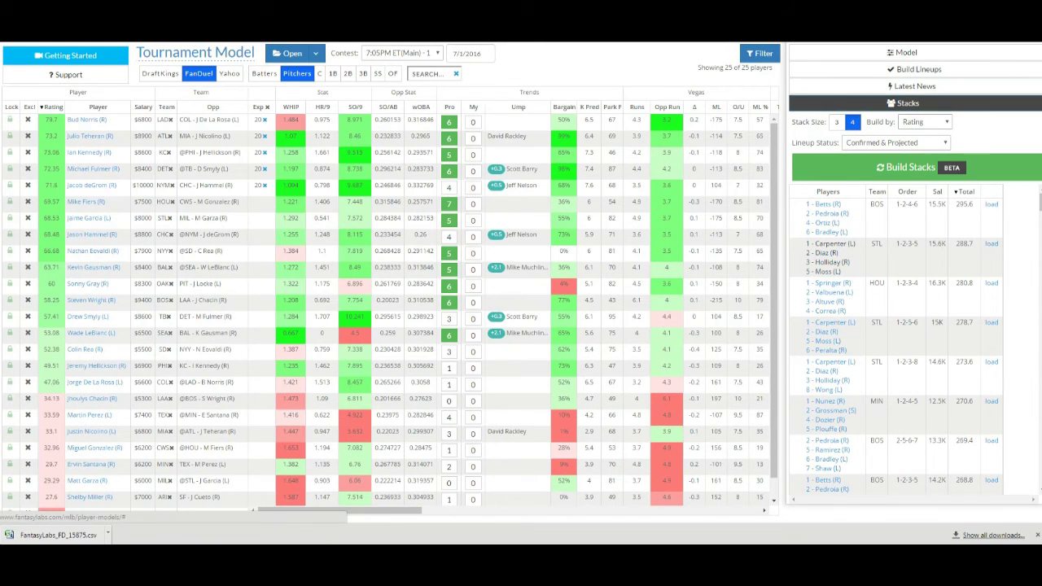
pyautogui.click(991, 245)
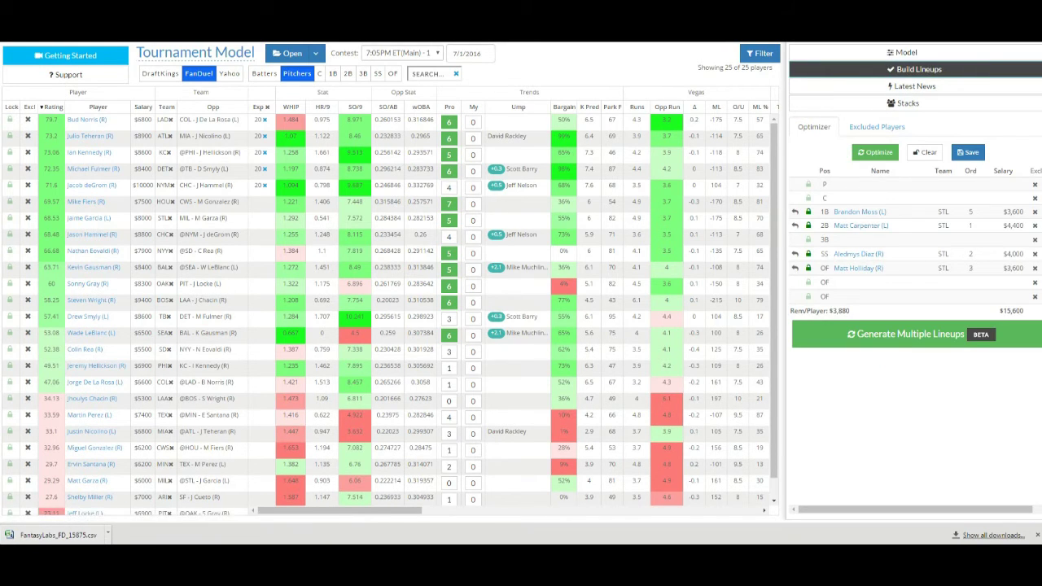
pyautogui.click(910, 335)
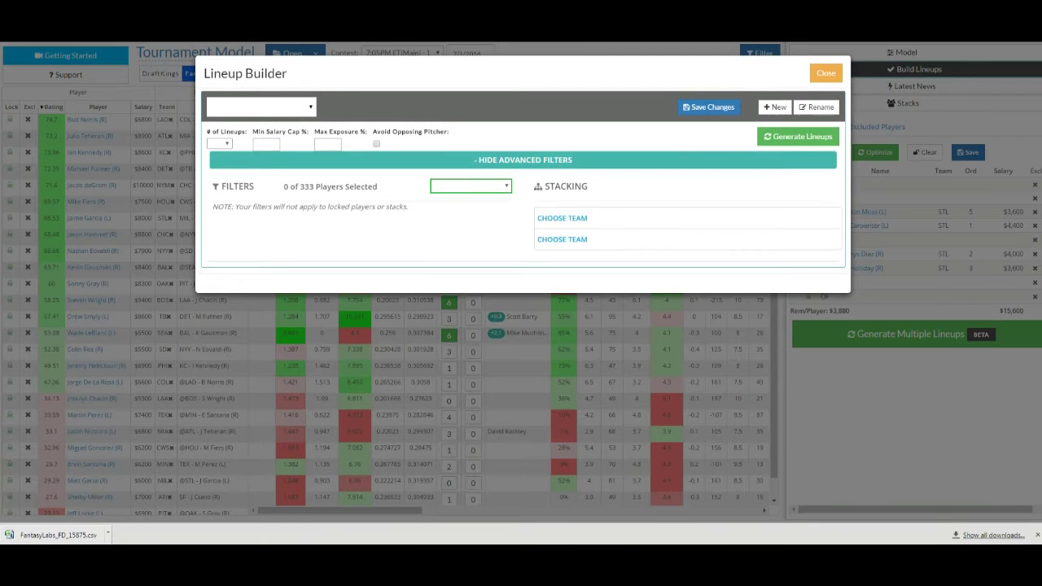
pyautogui.click(219, 143)
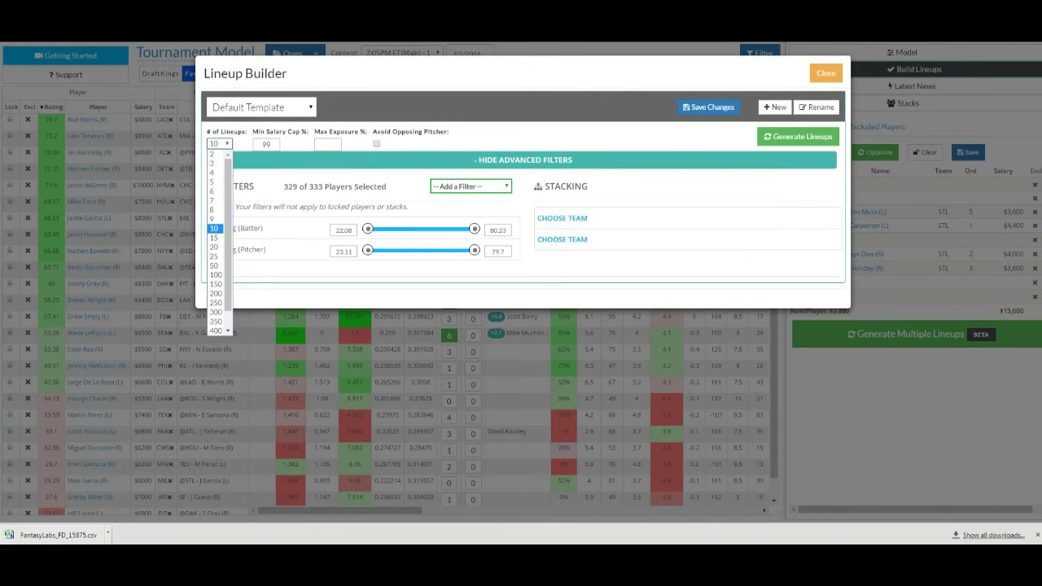
pyautogui.click(214, 247)
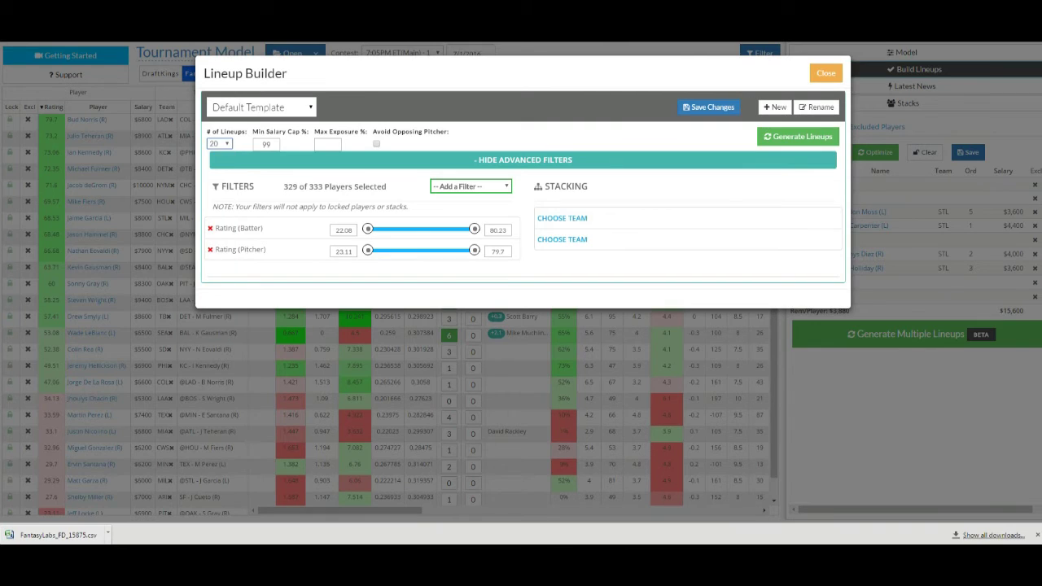
pyautogui.click(798, 136)
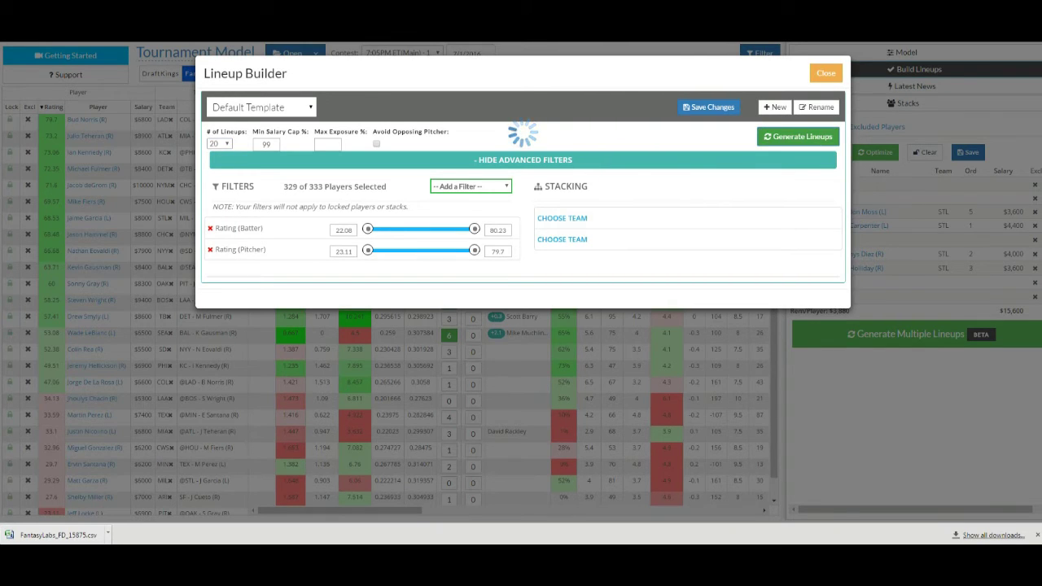
pyautogui.click(714, 295)
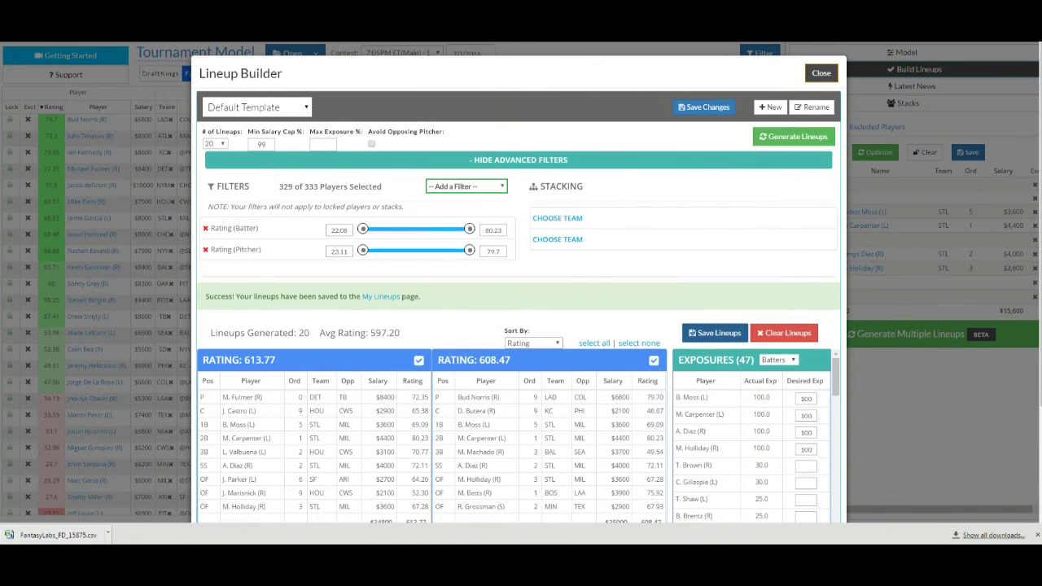
pyautogui.click(820, 73)
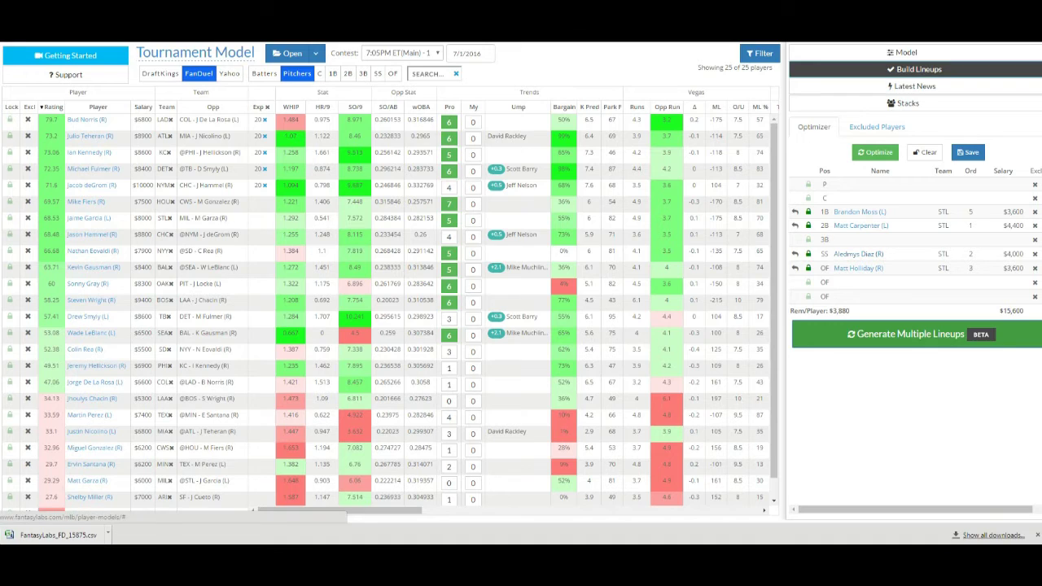
# Generate and save 20 lineups around the HOU 1-2-3-4 stack of Springer, Valbuena, Altuve and Correa
pyautogui.click(908, 103)
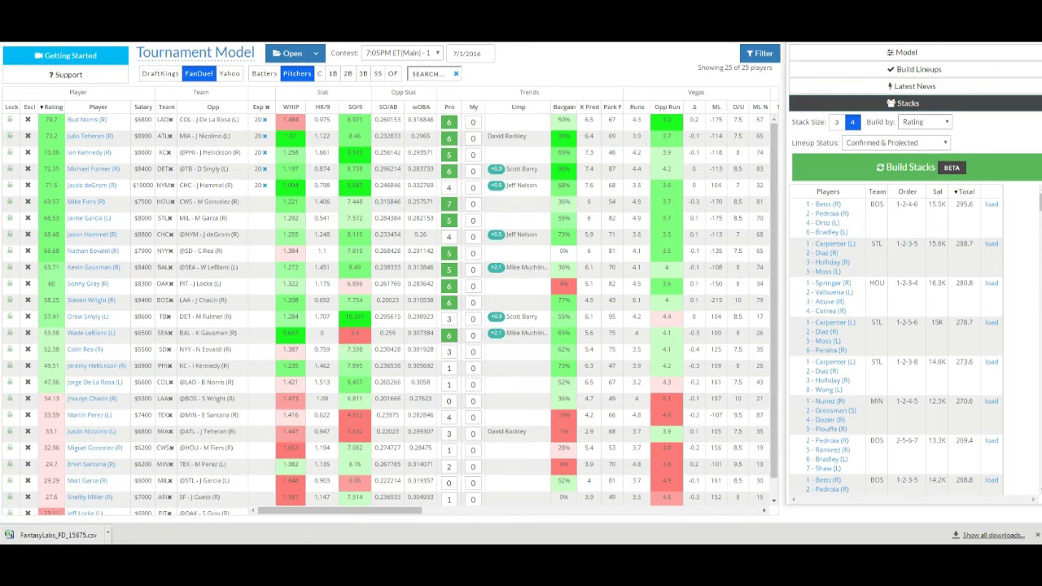
pyautogui.click(990, 282)
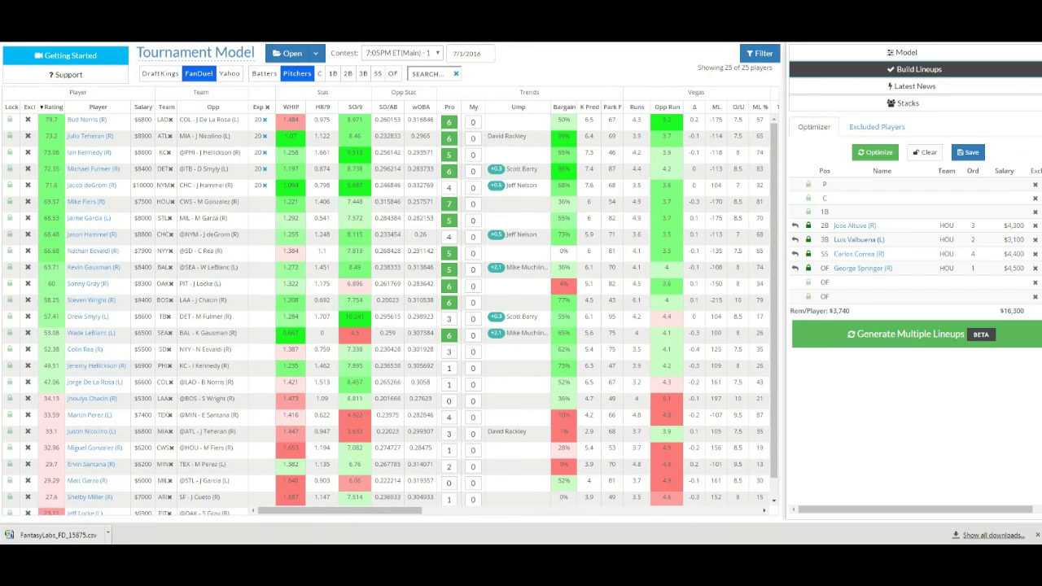
pyautogui.click(912, 334)
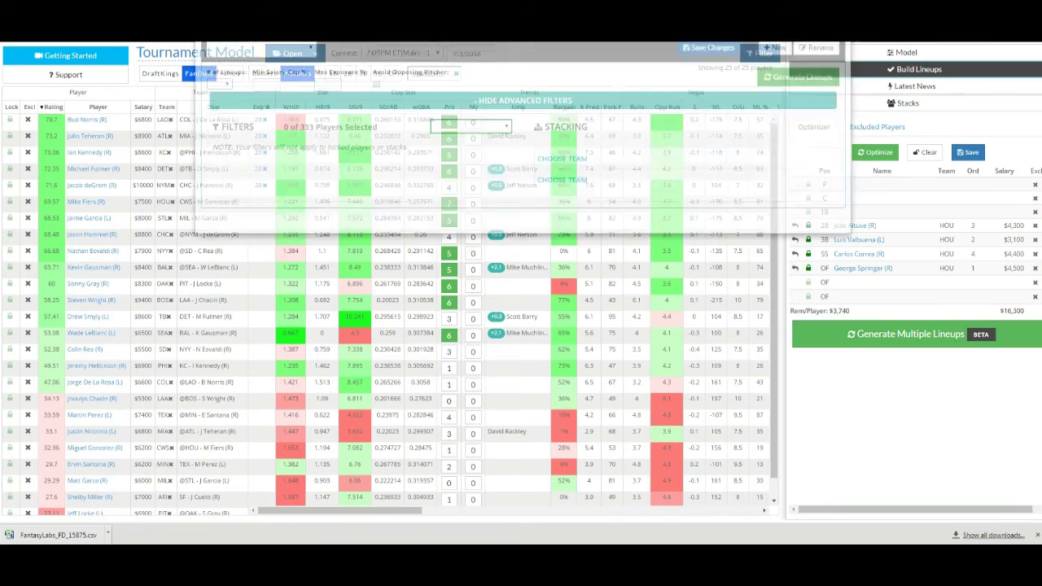
pyautogui.click(219, 143)
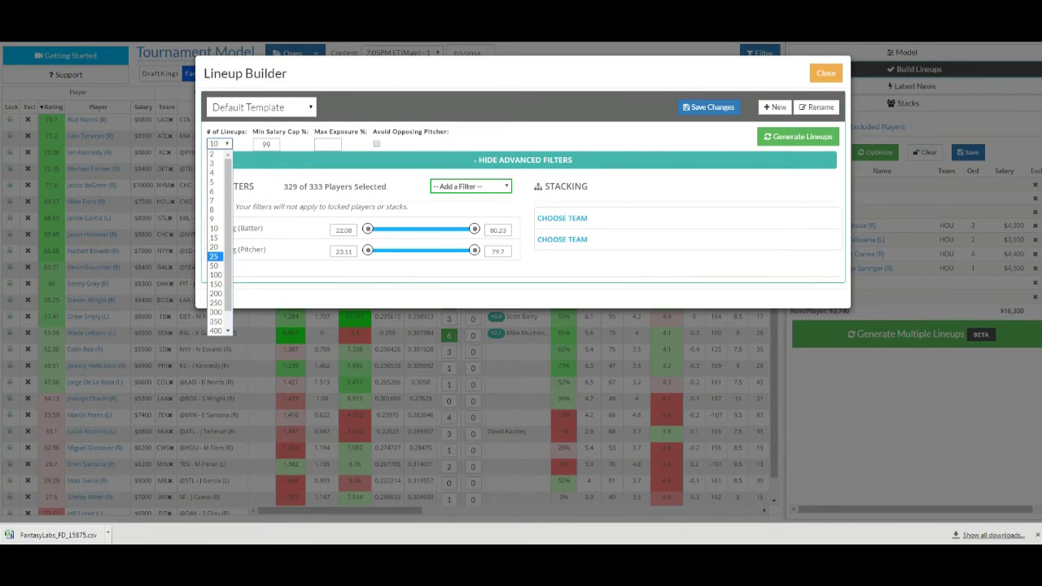
pyautogui.click(214, 247)
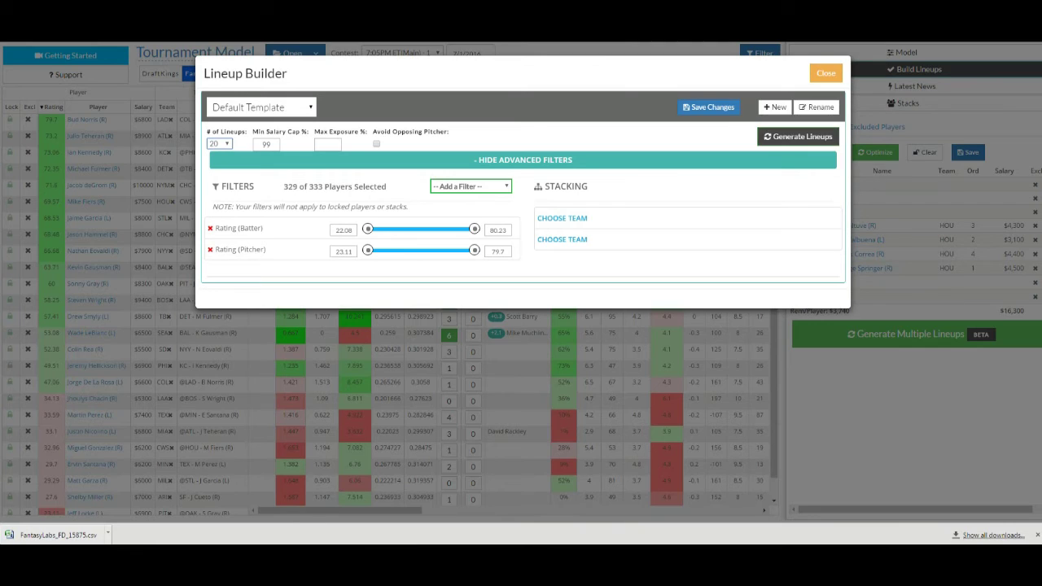
pyautogui.click(798, 136)
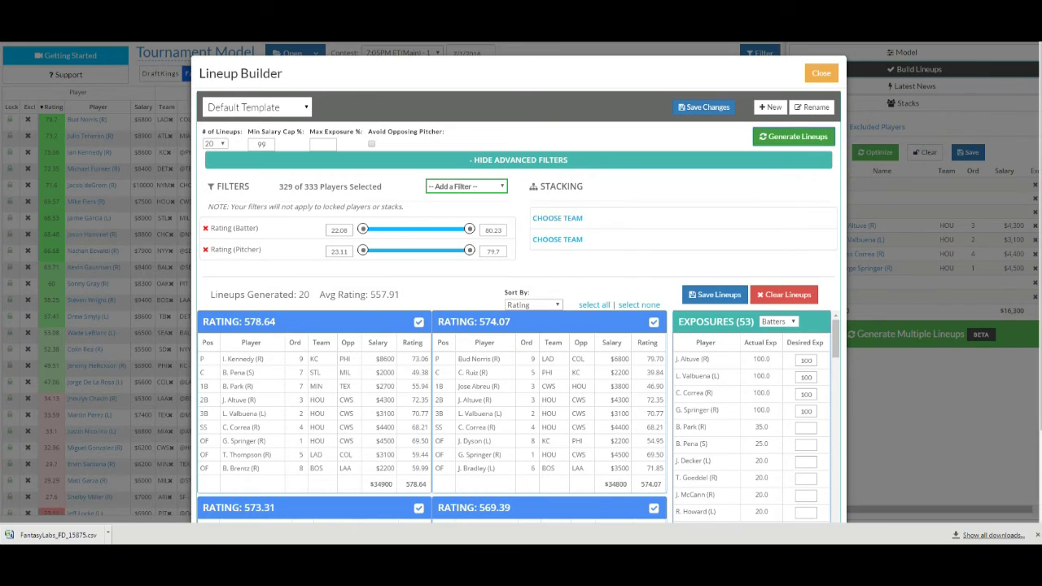
pyautogui.click(714, 294)
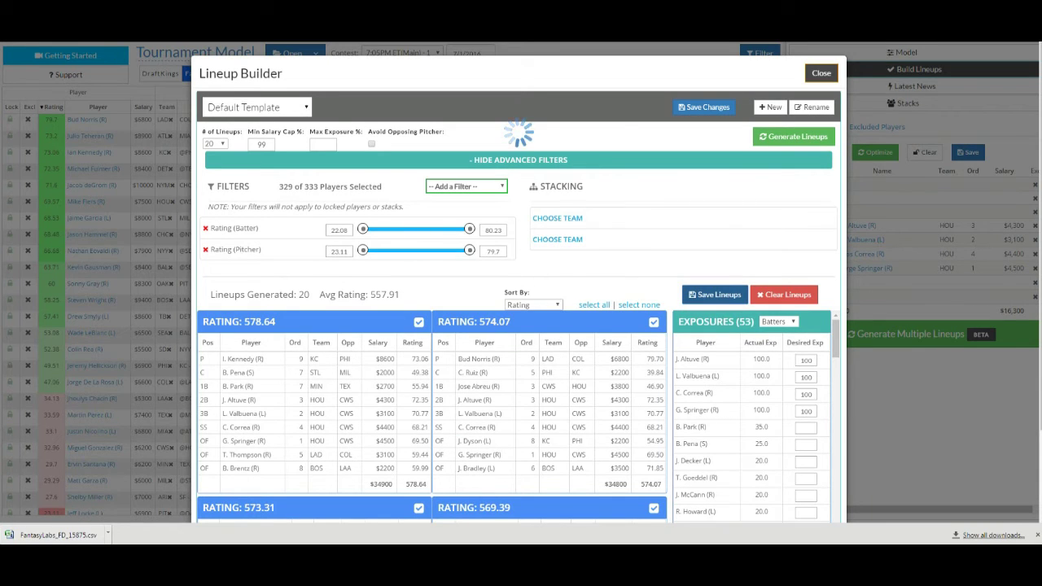
pyautogui.click(820, 72)
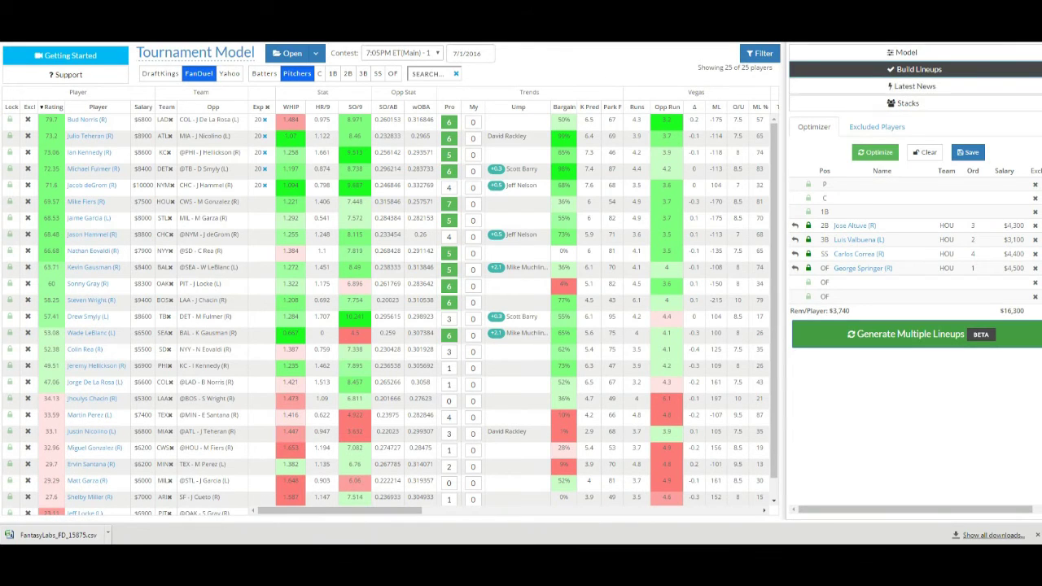
# Generate and save 20 lineups around the MIN 1-2-4-5 stack of Nunez, Grossman, Dozier and Plouffe
pyautogui.click(908, 102)
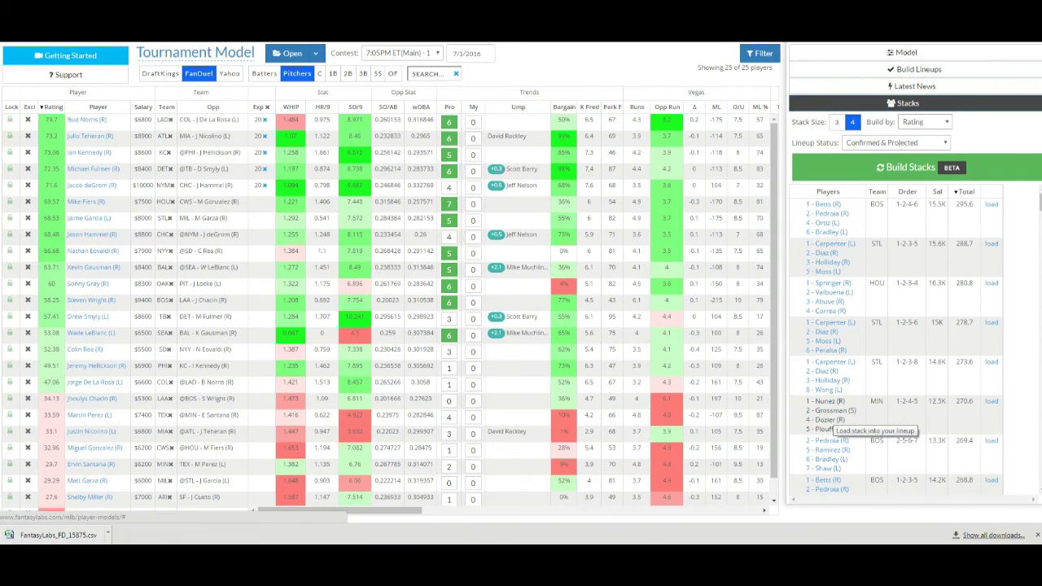
pyautogui.click(831, 414)
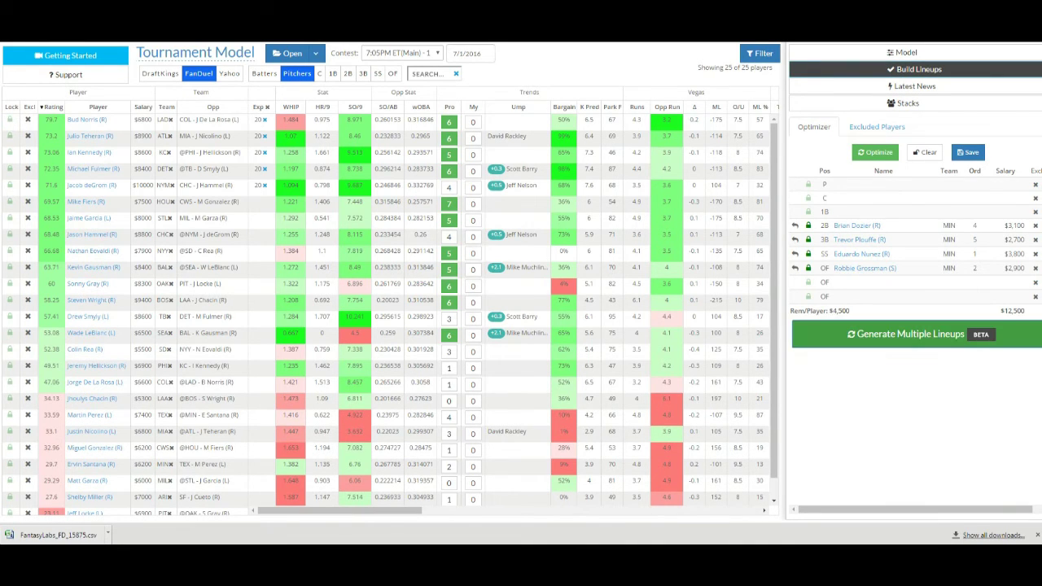
pyautogui.click(920, 334)
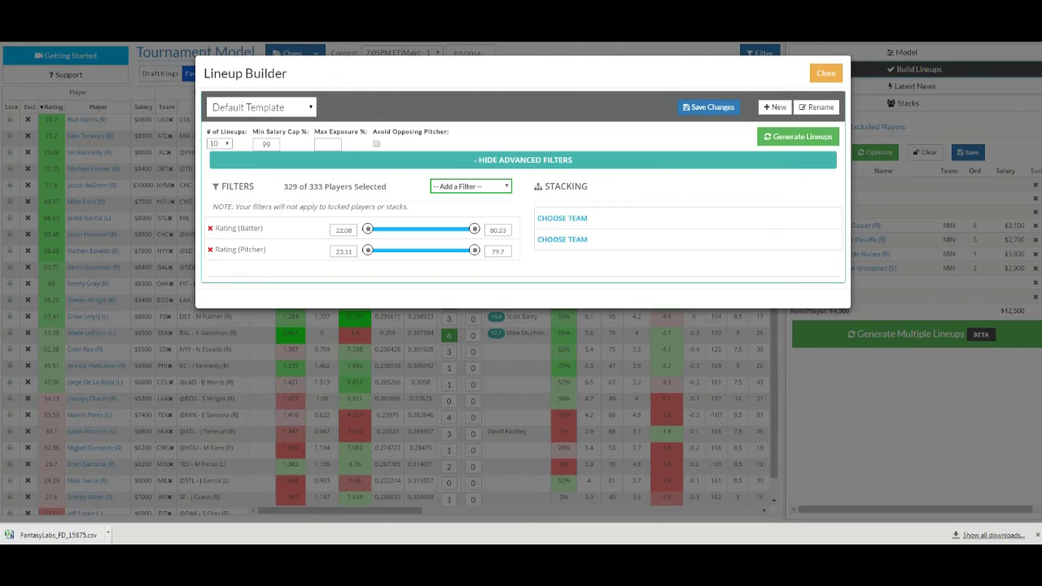
pyautogui.click(219, 143)
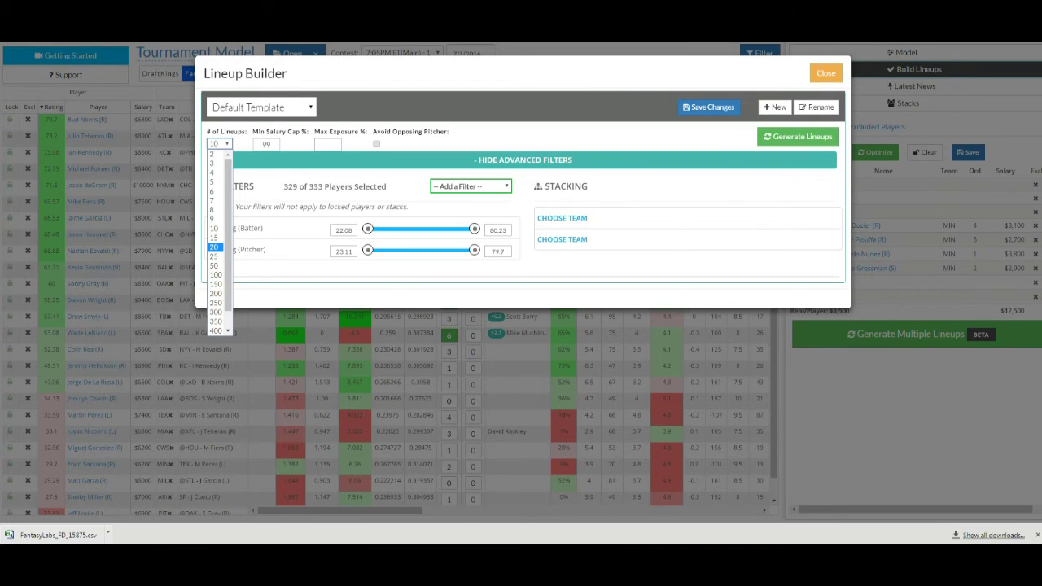
pyautogui.click(214, 247)
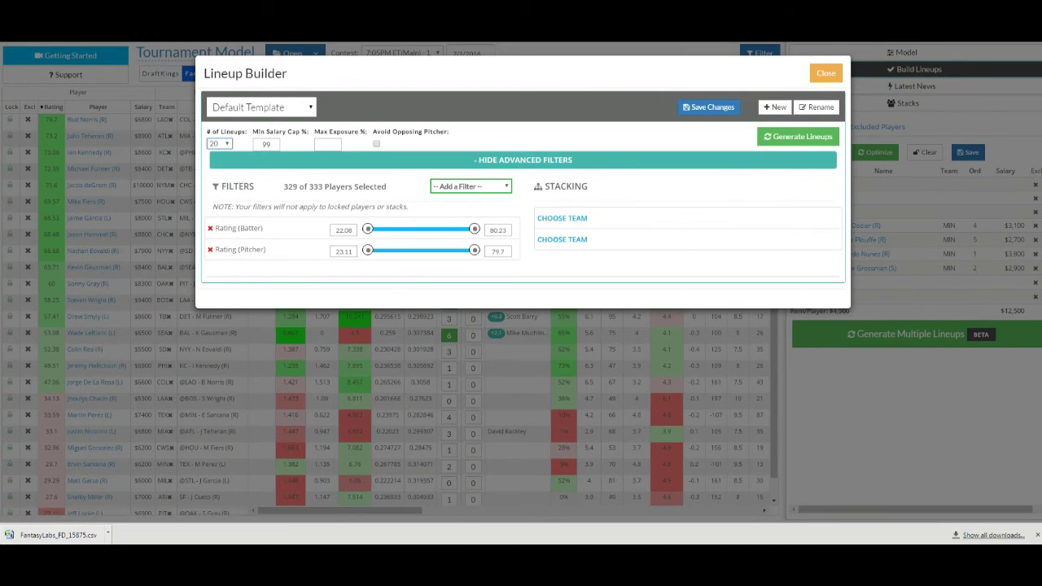
pyautogui.click(798, 136)
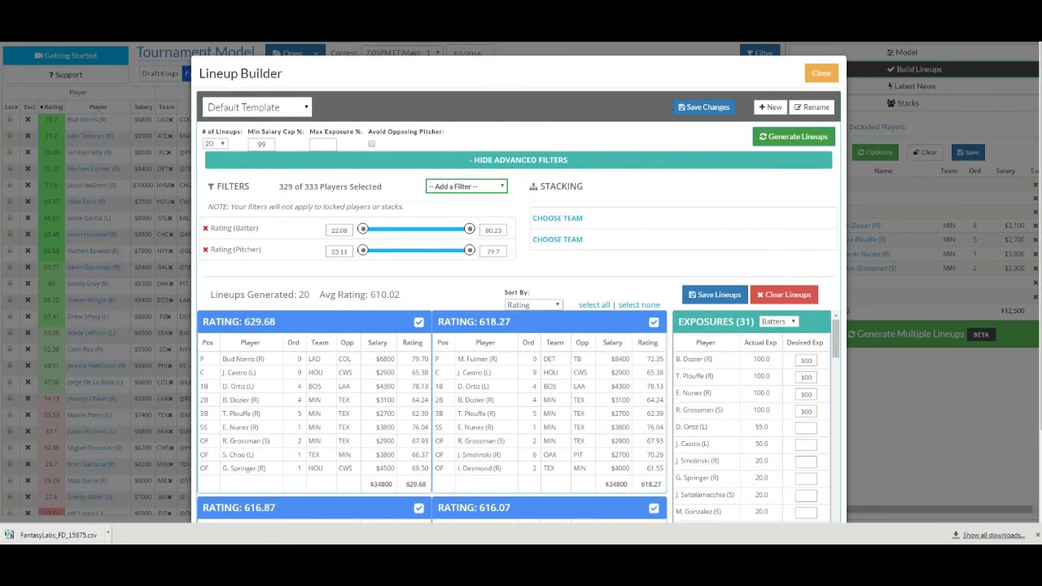
pyautogui.click(715, 295)
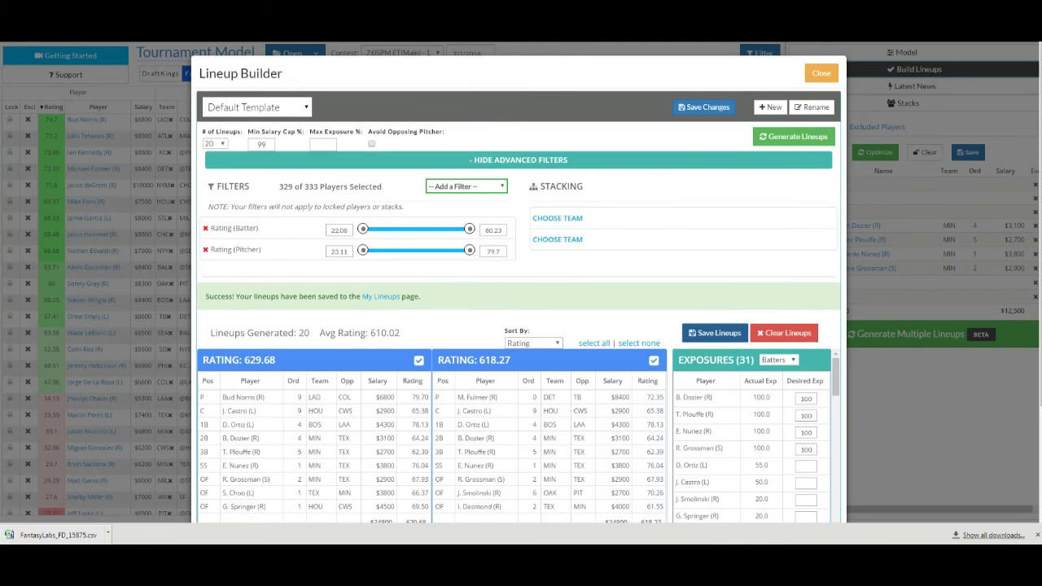
# Close the Lineup Builder and load the TEX 1-2-3-6 stack of Choo, Desmond, Mazara and Odor into the lineup
pyautogui.click(822, 73)
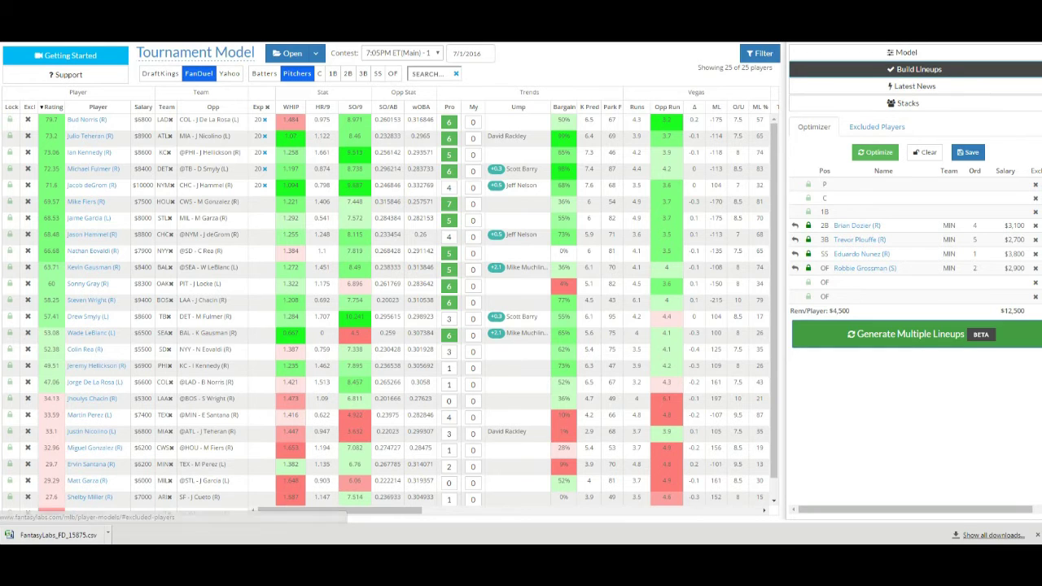
pyautogui.click(908, 103)
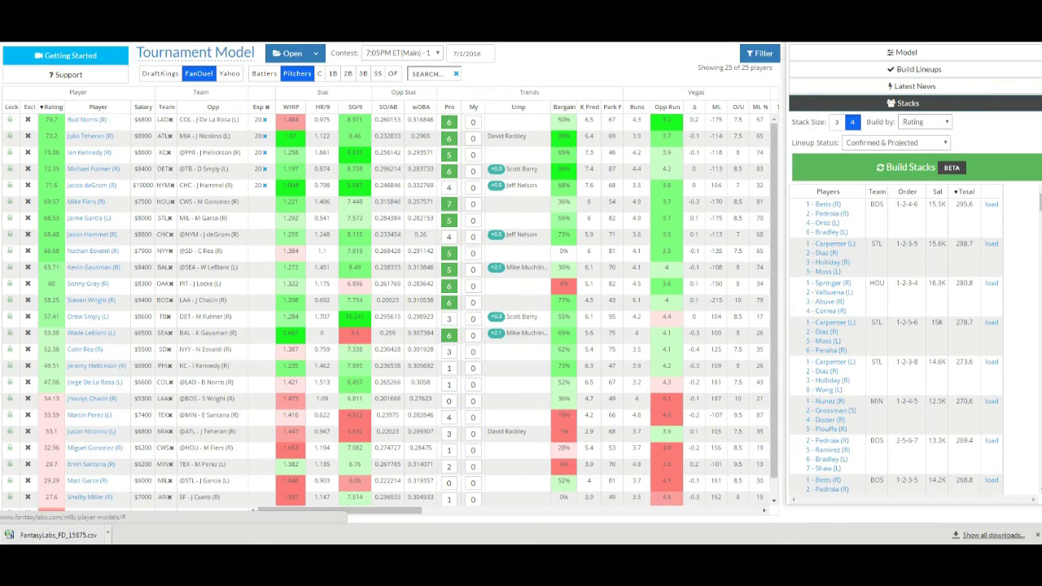
pyautogui.scroll(-3, 895, 342)
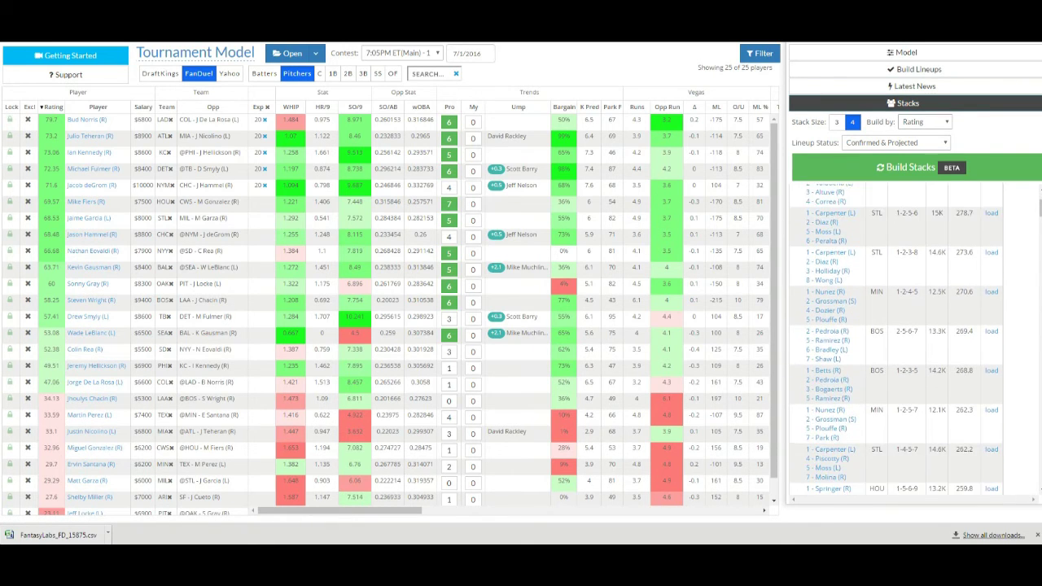
pyautogui.scroll(3, 839, 415)
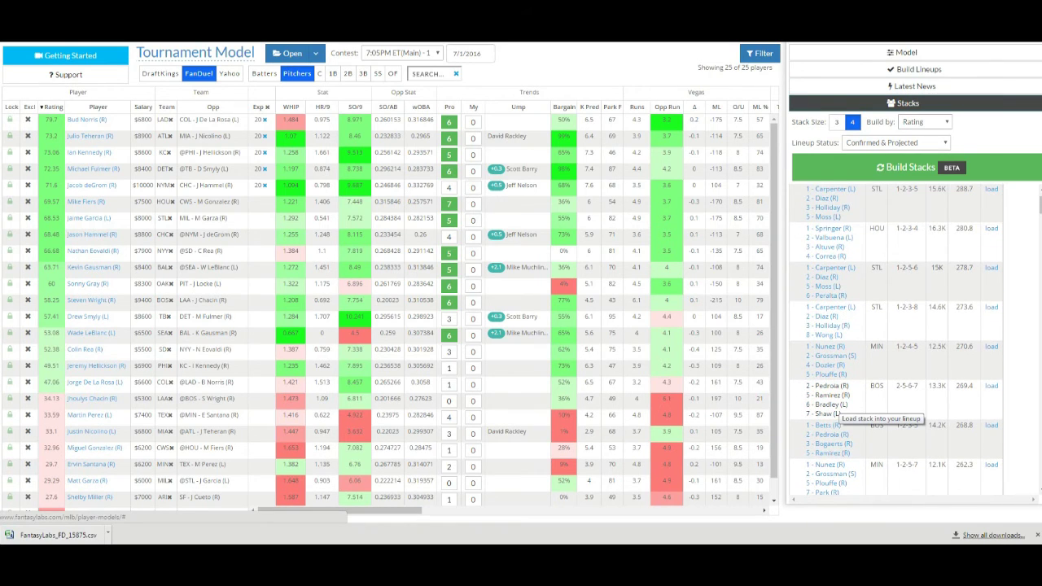
pyautogui.scroll(-4, 839, 415)
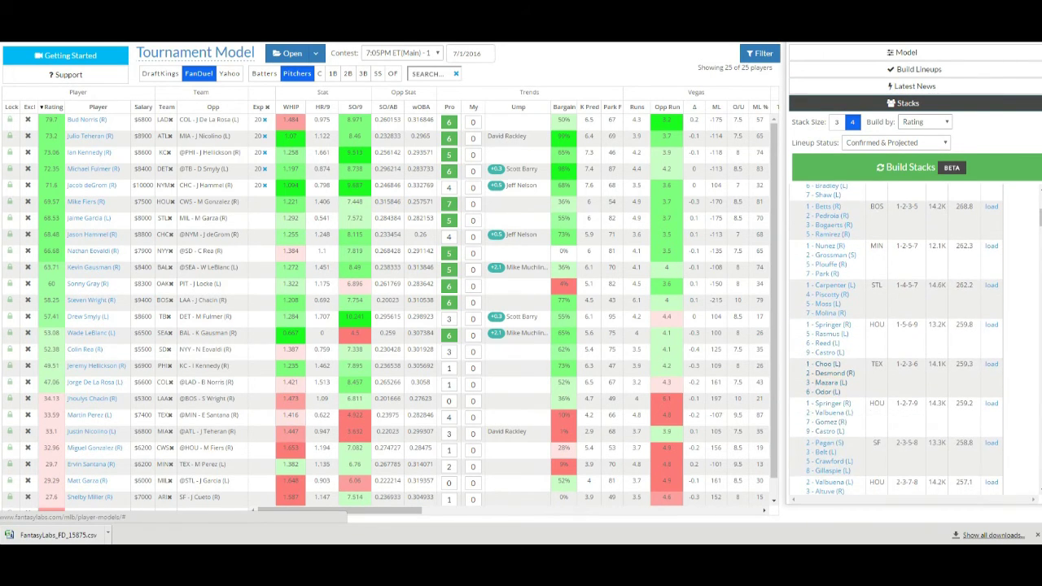
pyautogui.click(837, 384)
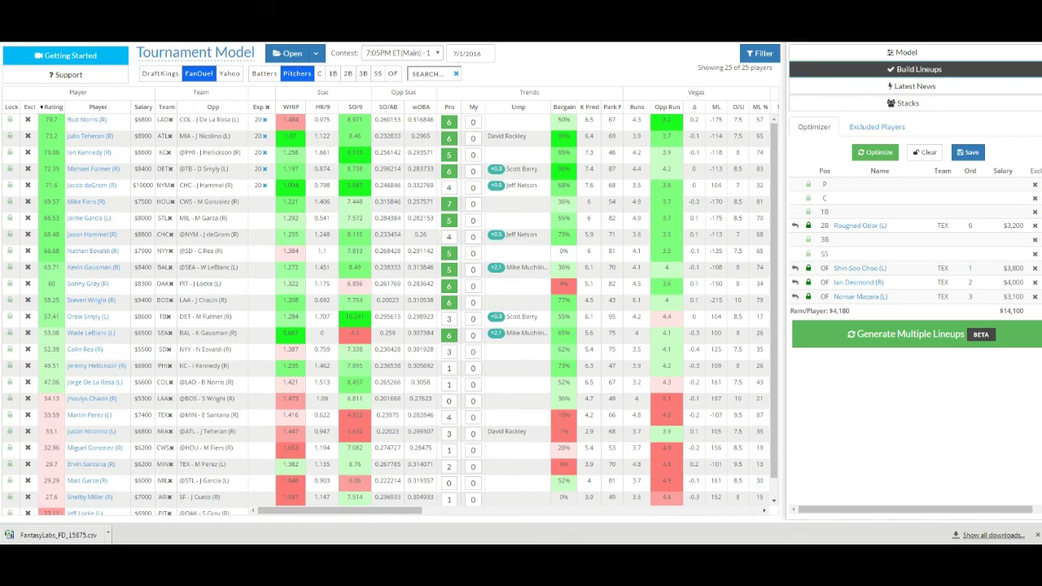
# Generate 20 lineups around the loaded TEX stack and save them
pyautogui.click(905, 334)
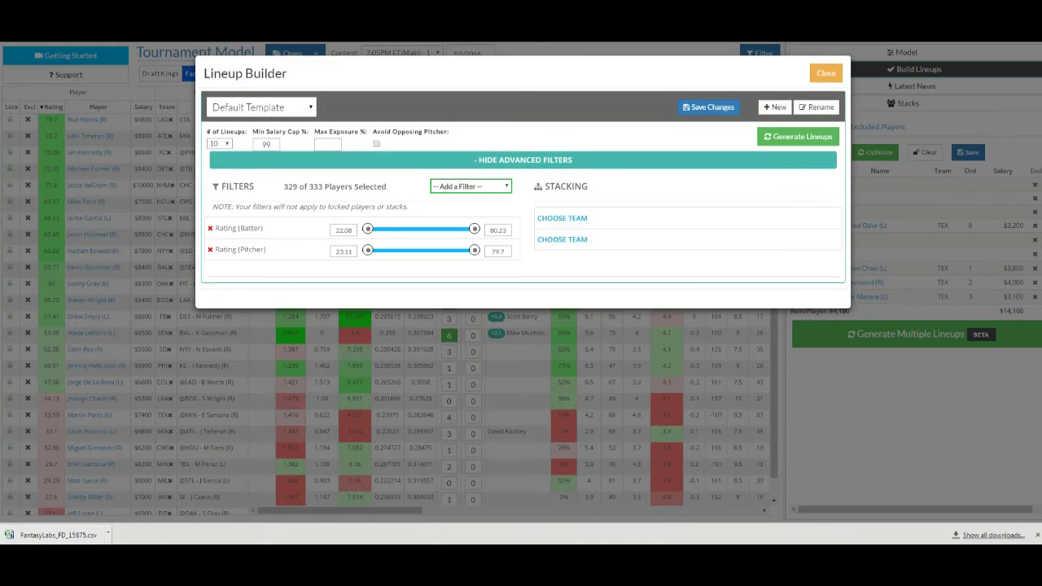
pyautogui.click(220, 143)
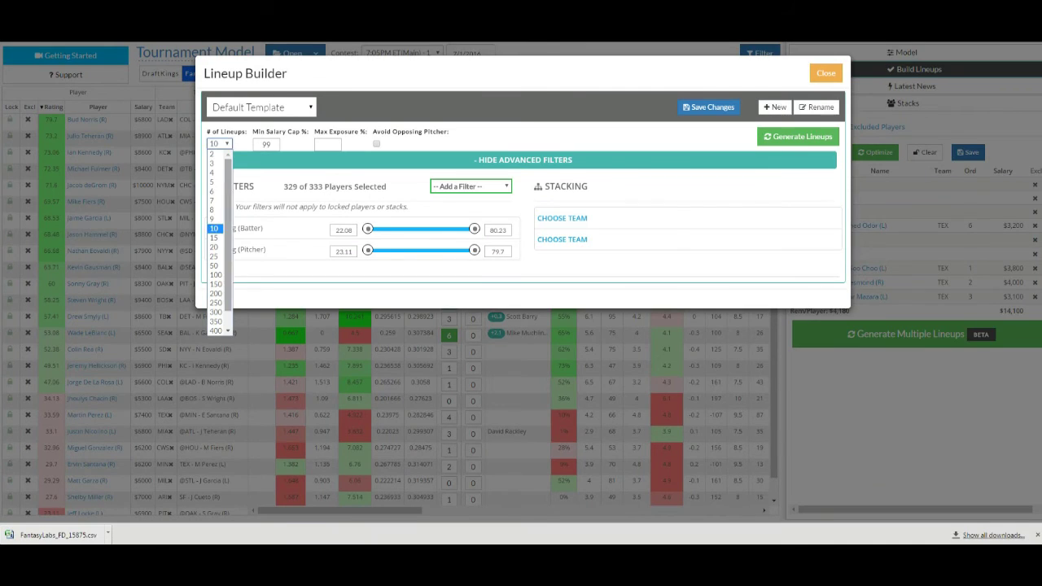
pyautogui.click(216, 242)
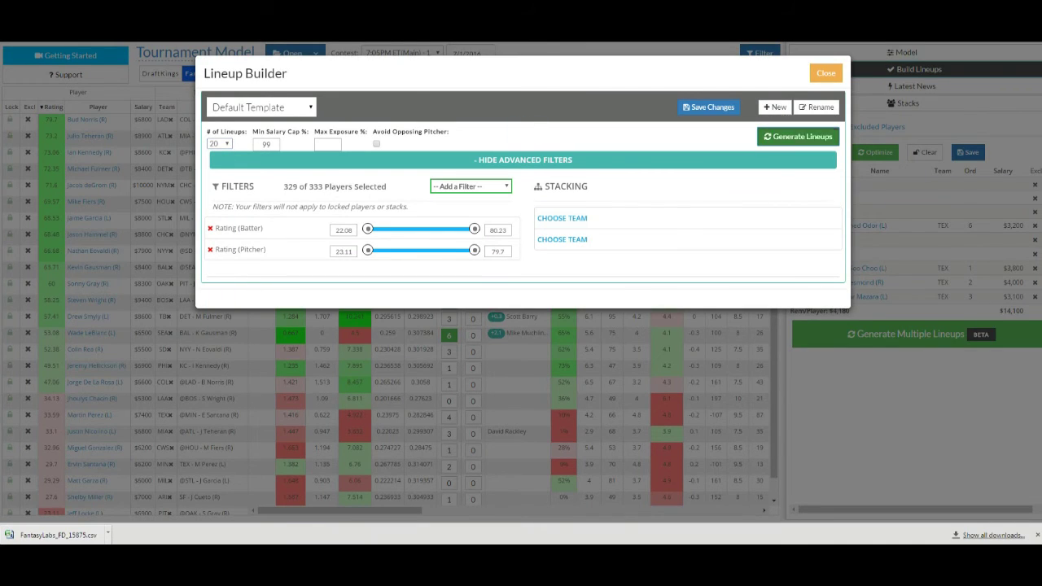
pyautogui.click(798, 136)
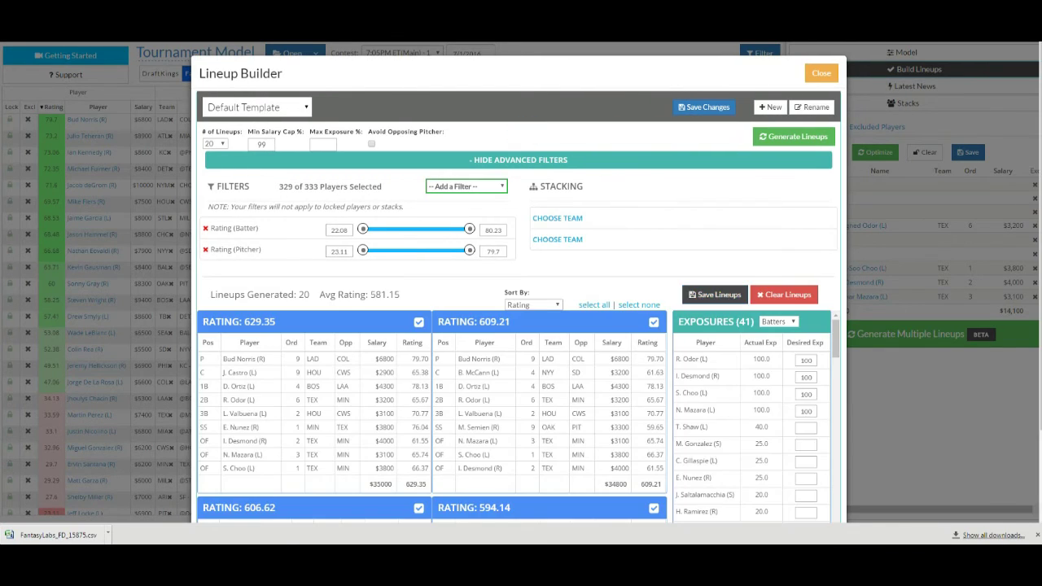
pyautogui.click(715, 295)
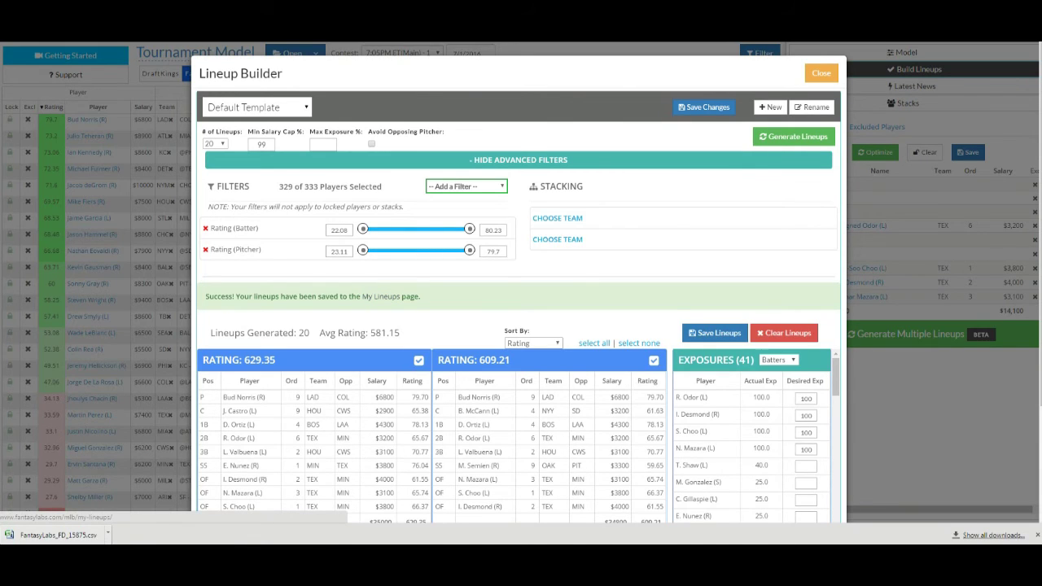
# Open the My Lineups page and show the FanDuel lineups for the 7:05PM ET (Main) 13-game contest
pyautogui.click(390, 296)
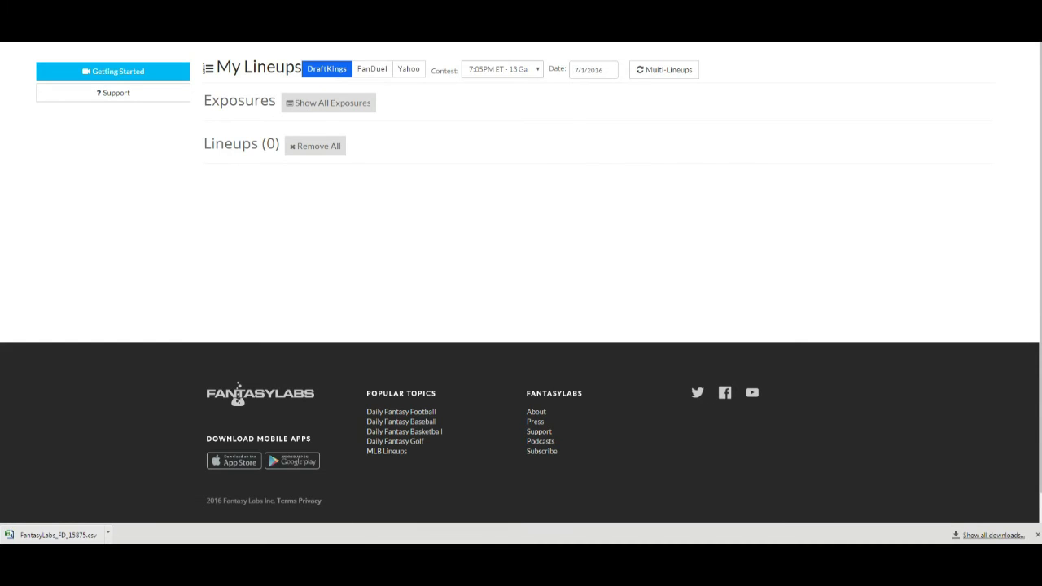
pyautogui.click(372, 70)
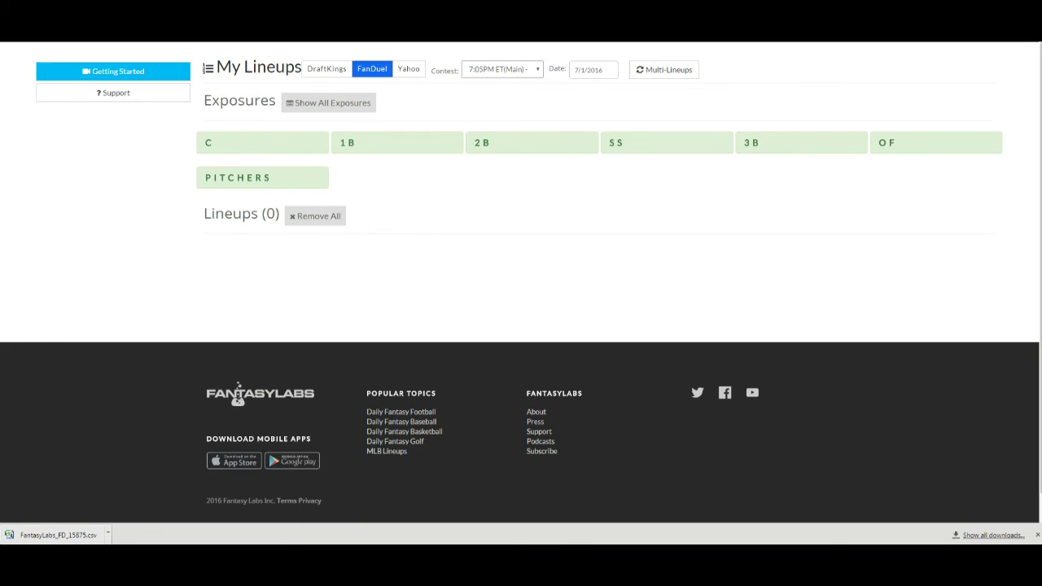
pyautogui.click(502, 70)
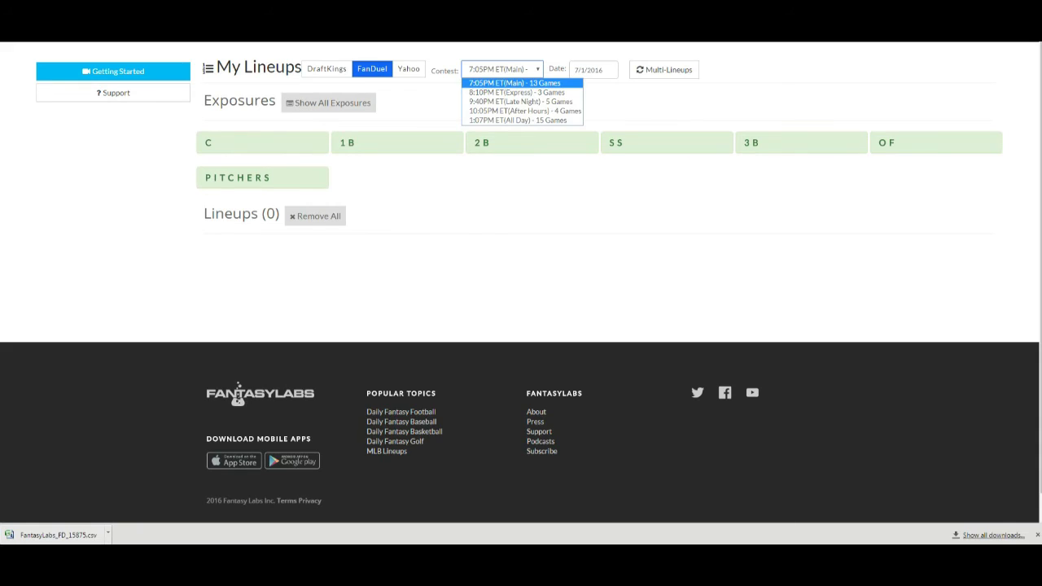
pyautogui.click(514, 83)
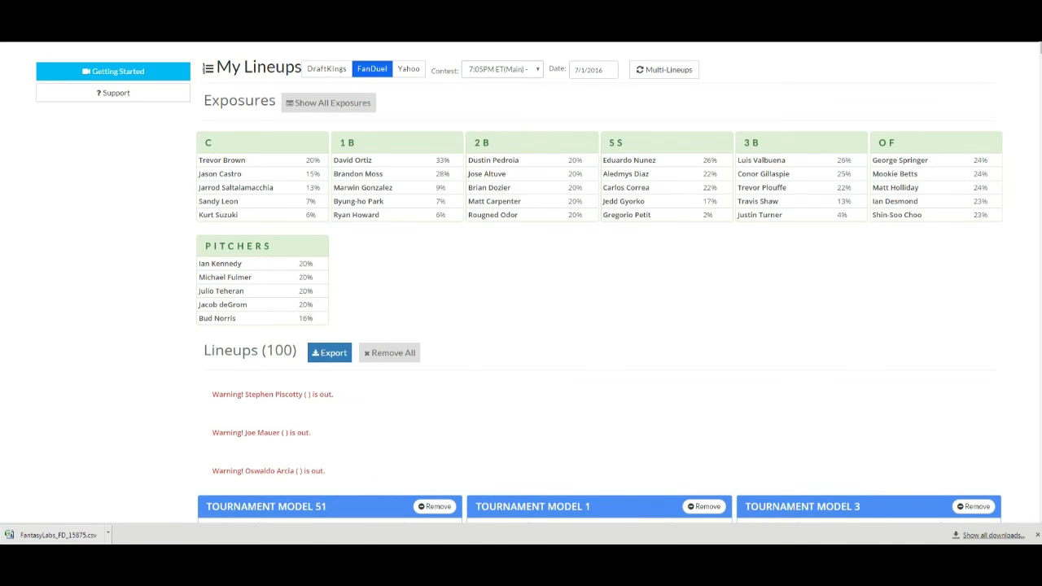
# Show all player exposures and review them together with the saved Tournament Model lineups
pyautogui.scroll(-2, 521, 281)
pyautogui.scroll(2, 521, 281)
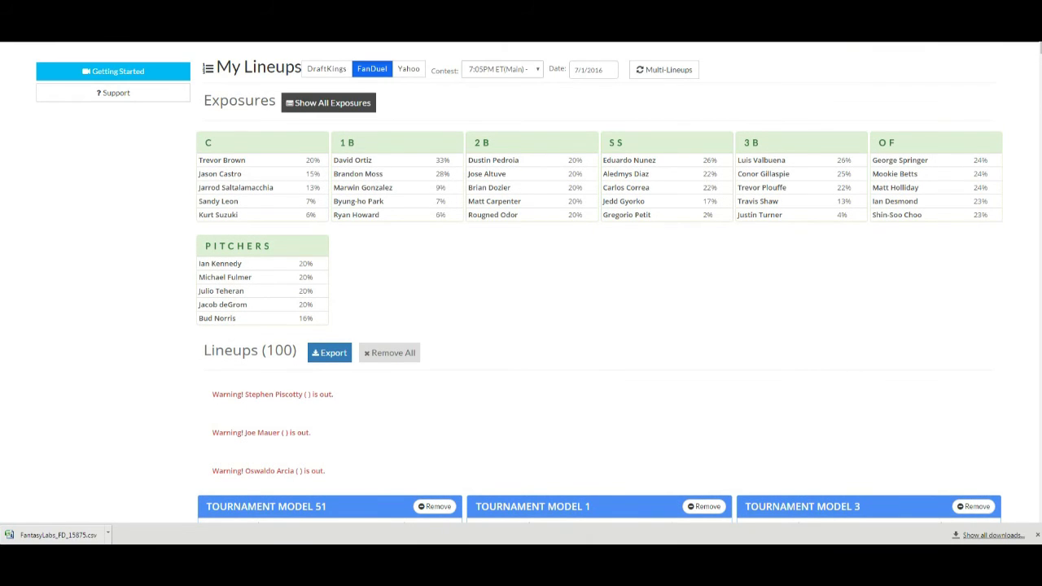
pyautogui.click(329, 102)
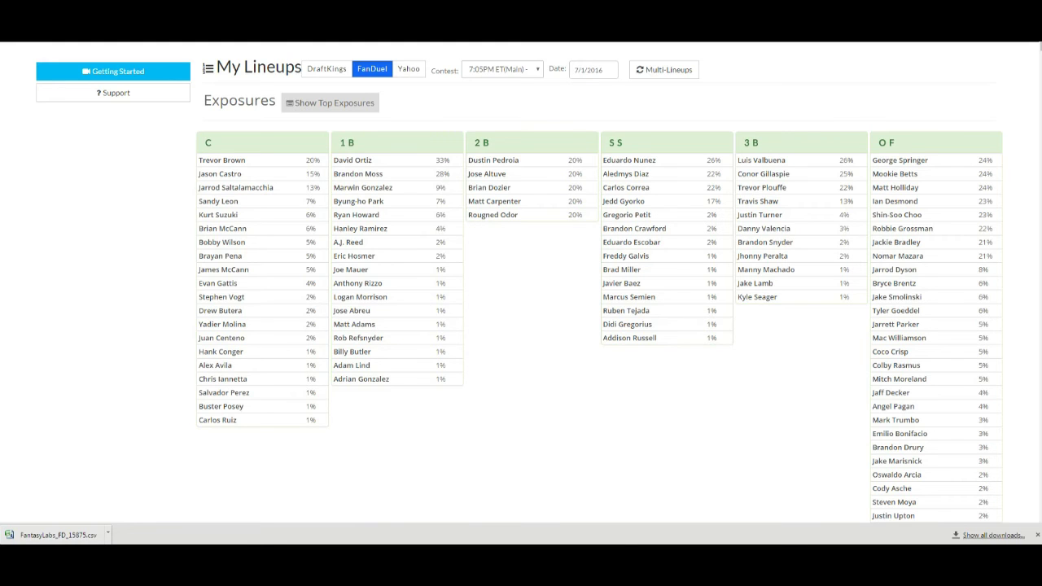
pyautogui.scroll(-10, 521, 280)
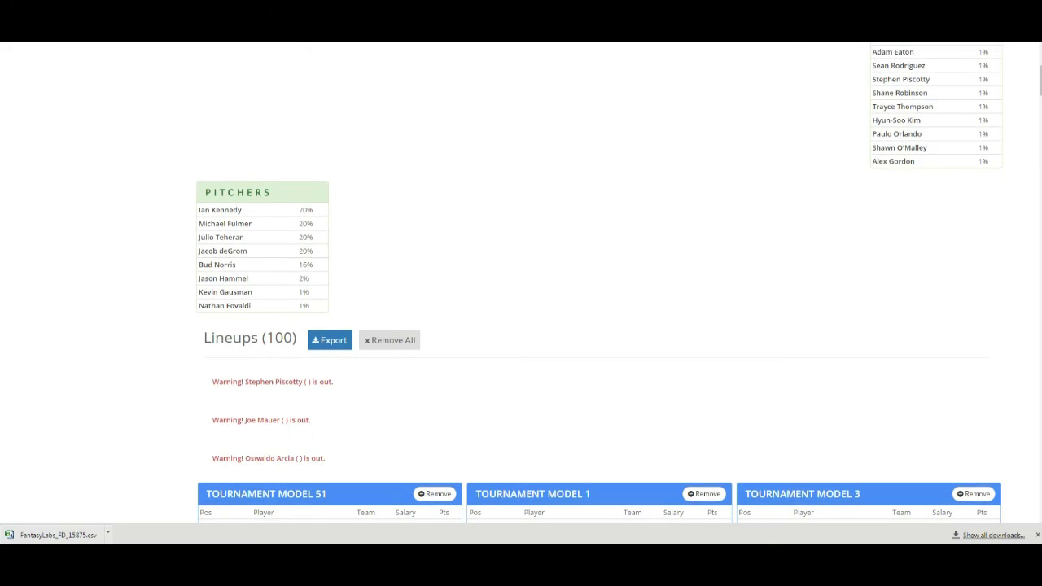
pyautogui.scroll(-3, 521, 281)
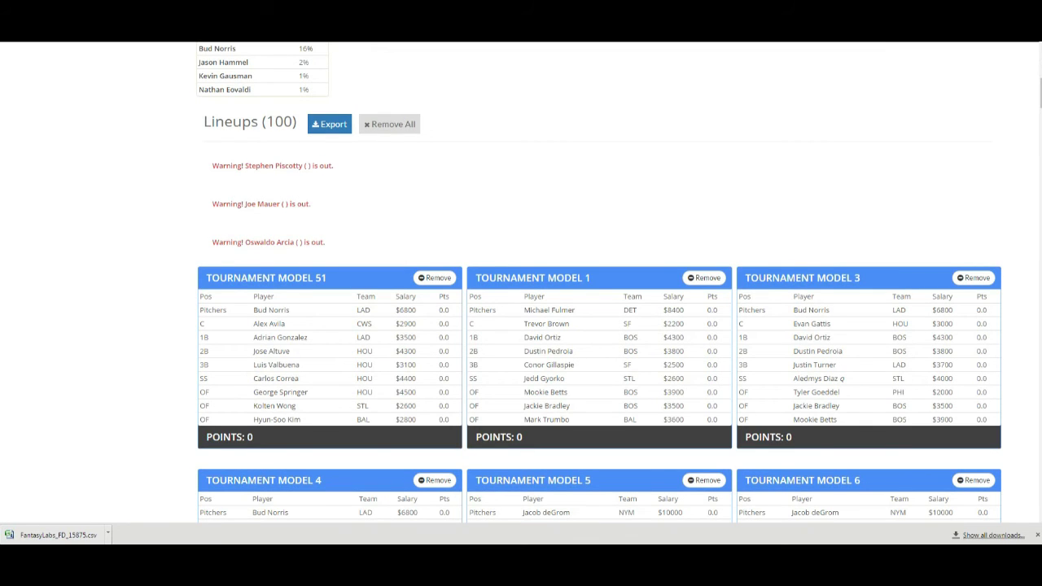
pyautogui.scroll(-10, 521, 281)
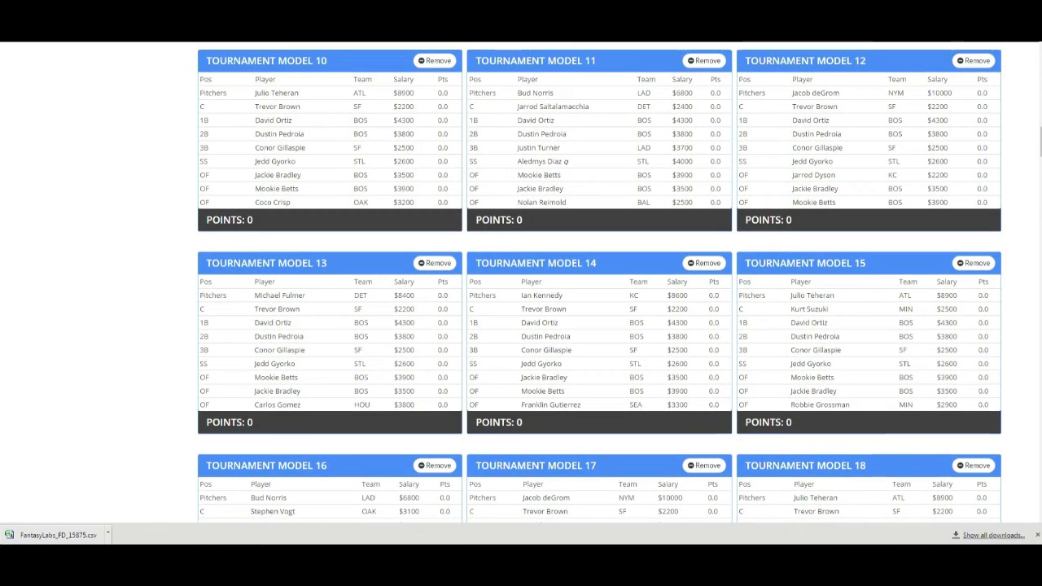
# Export all the saved FanDuel main-slate lineups to a CSV file
pyautogui.scroll(5, 521, 281)
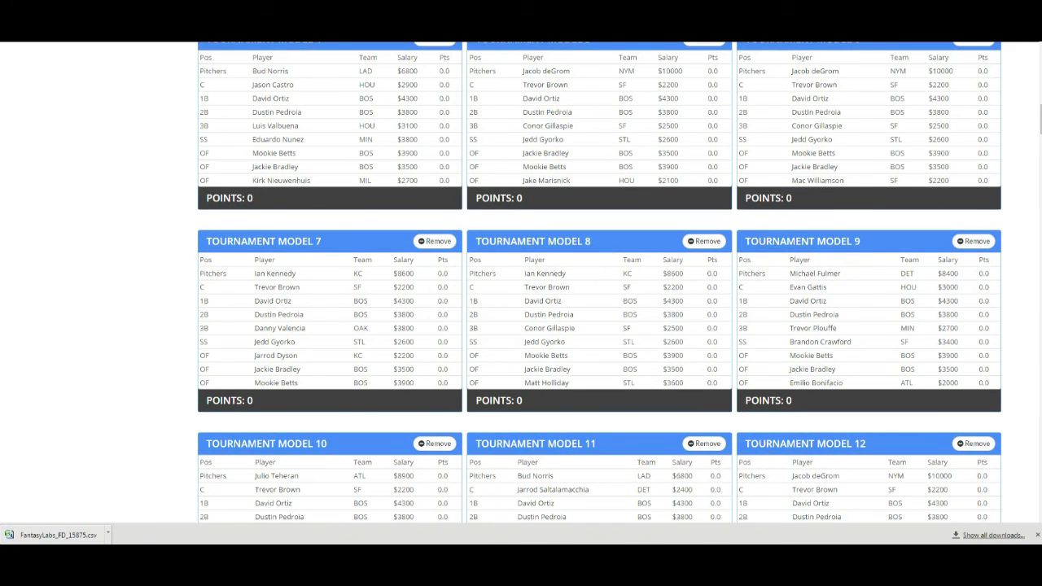
pyautogui.scroll(9, 434, 329)
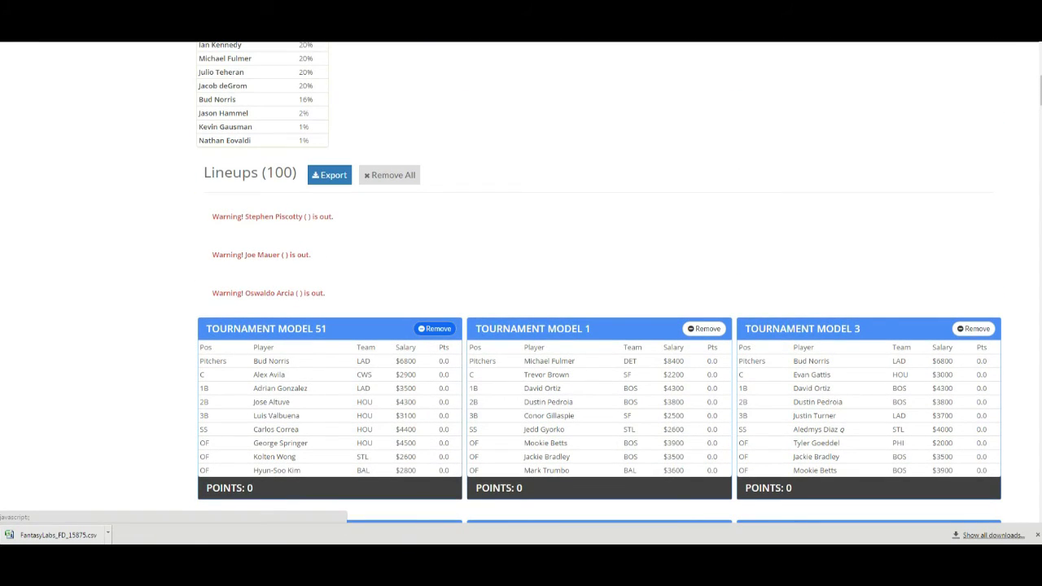
pyautogui.click(330, 175)
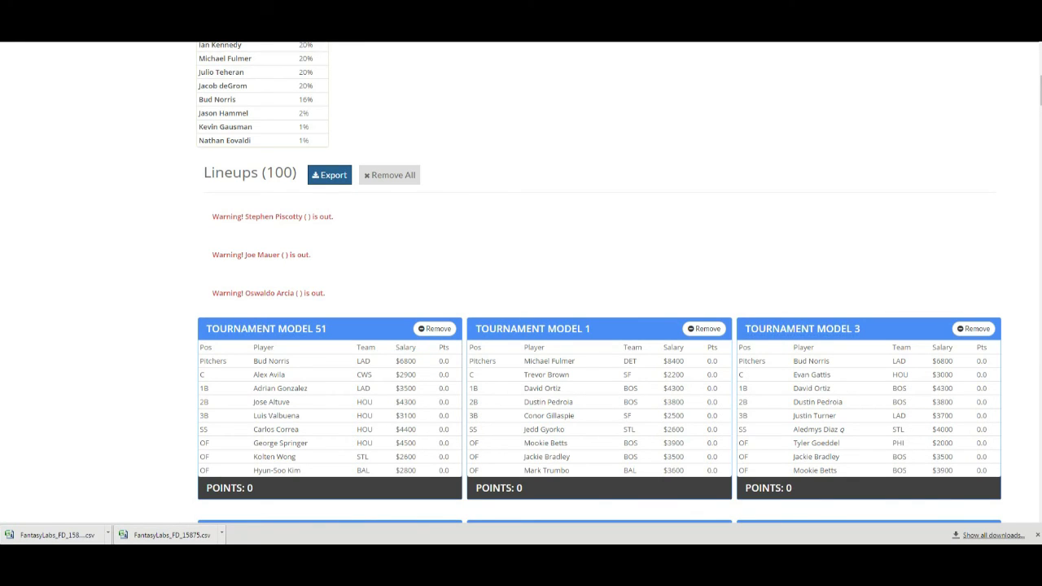
# Switch to FanDuel and open the CSV lineup upload for a new lineup in the $125K Fri MLB Squeeze contest
pyautogui.hotkey('ctrl', 'Tab')
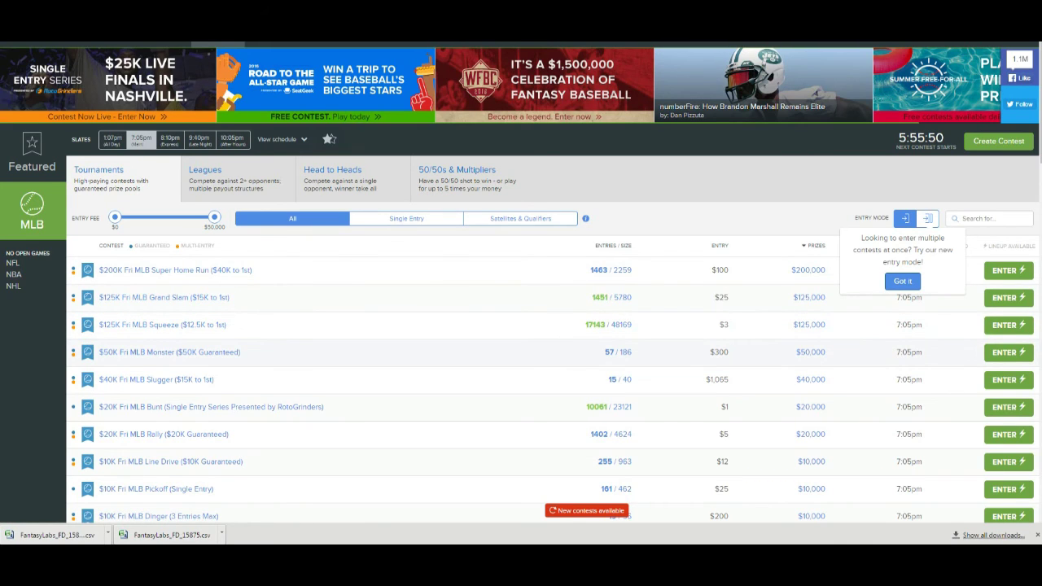
pyautogui.click(1008, 325)
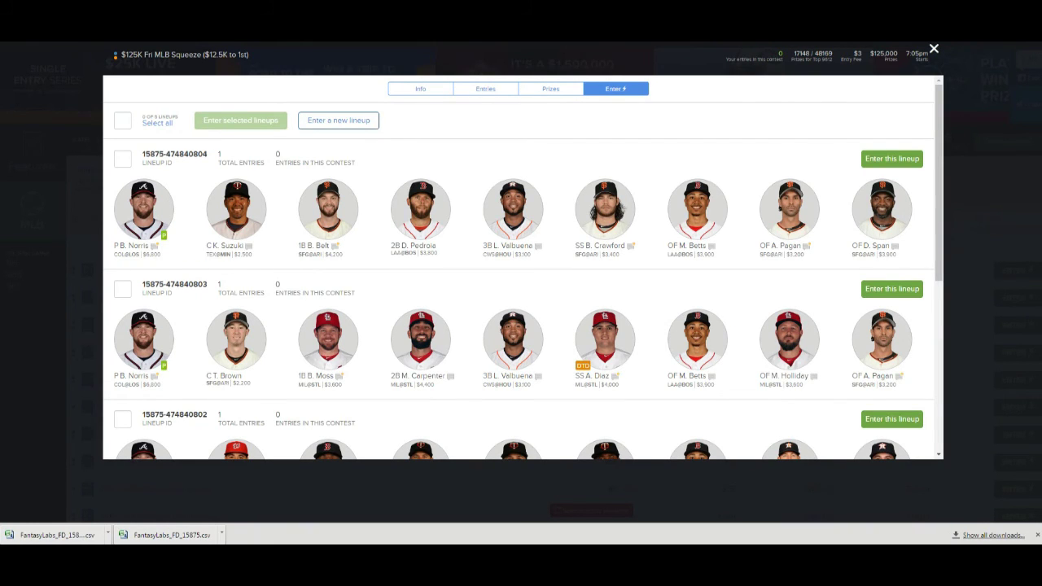
pyautogui.click(933, 49)
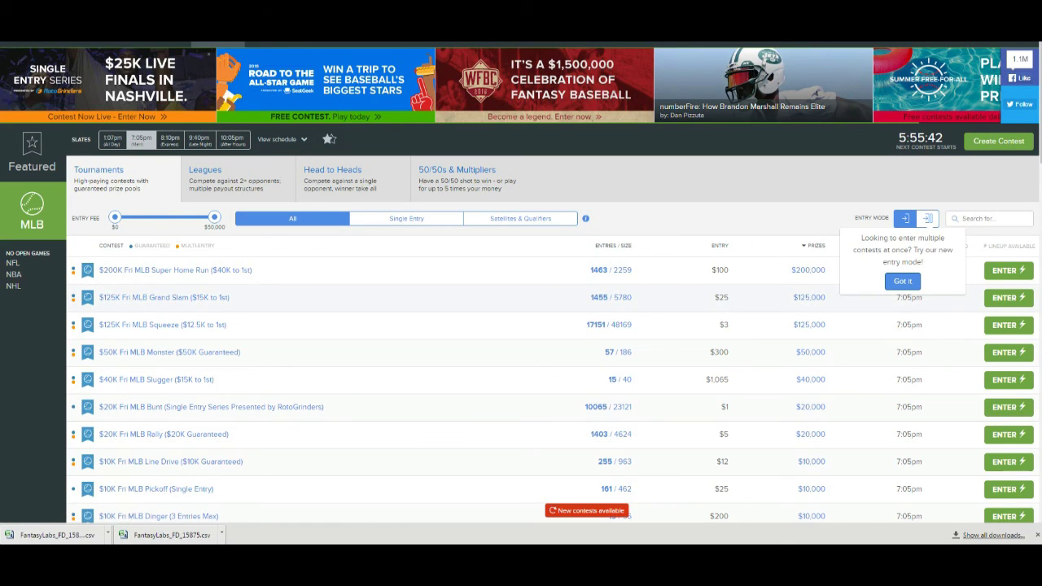
pyautogui.click(1008, 325)
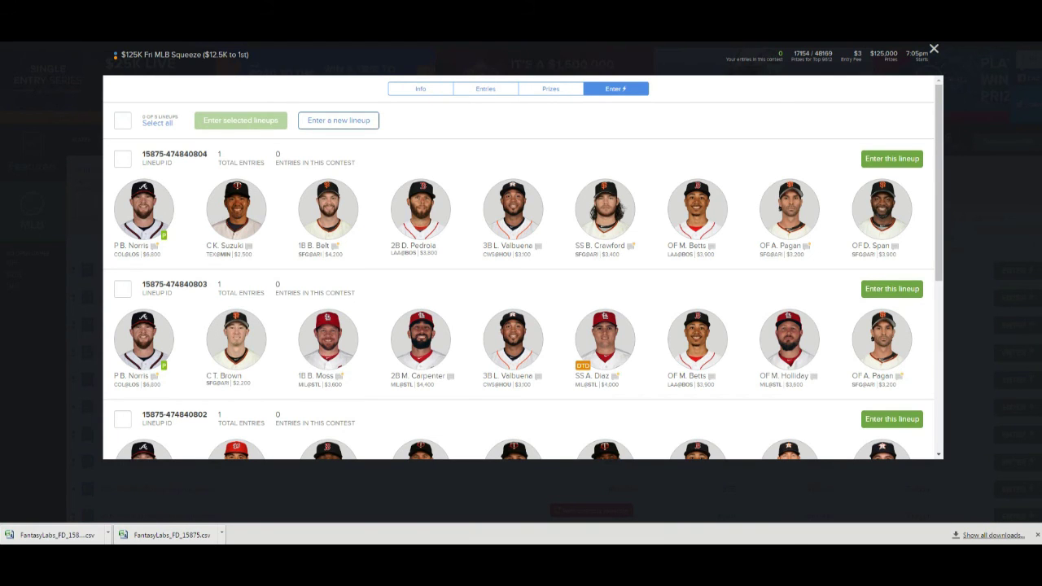
pyautogui.click(339, 121)
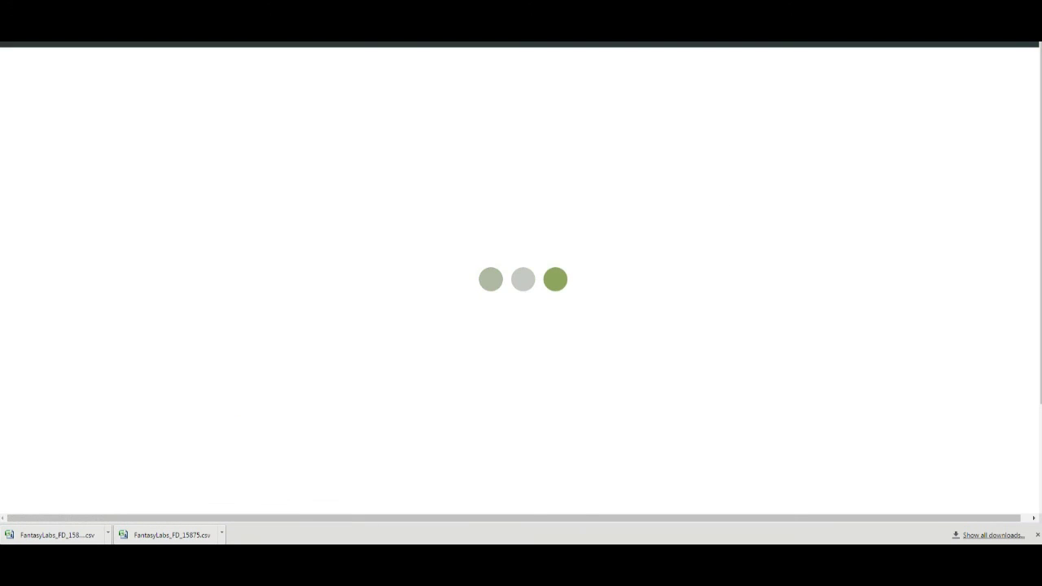
pyautogui.scroll(-3, 521, 285)
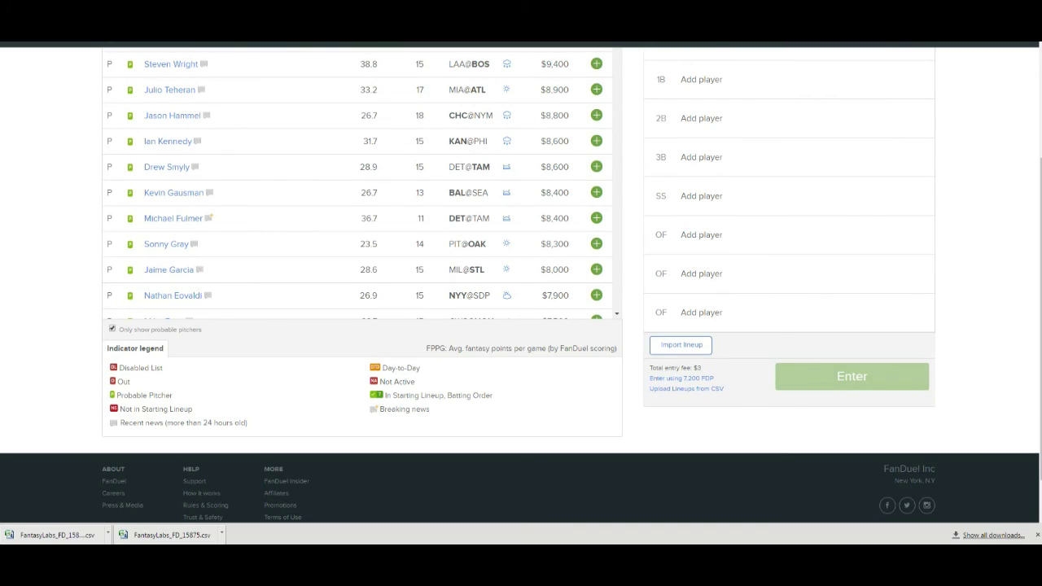
pyautogui.click(686, 389)
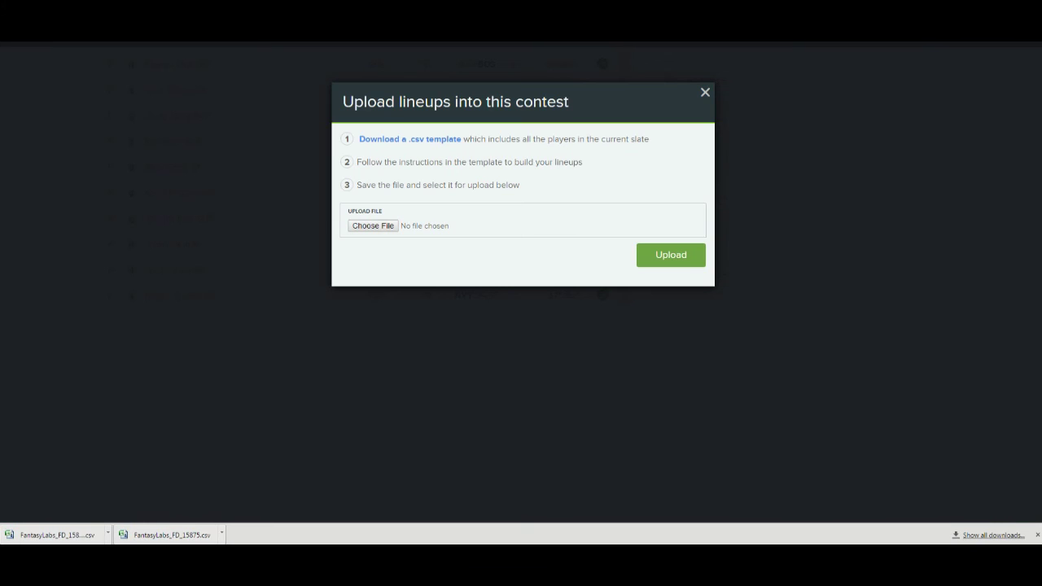
# Upload FantasyLabs_FD_15875 (1).csv and enter its 100 lineups into the contest
pyautogui.click(373, 225)
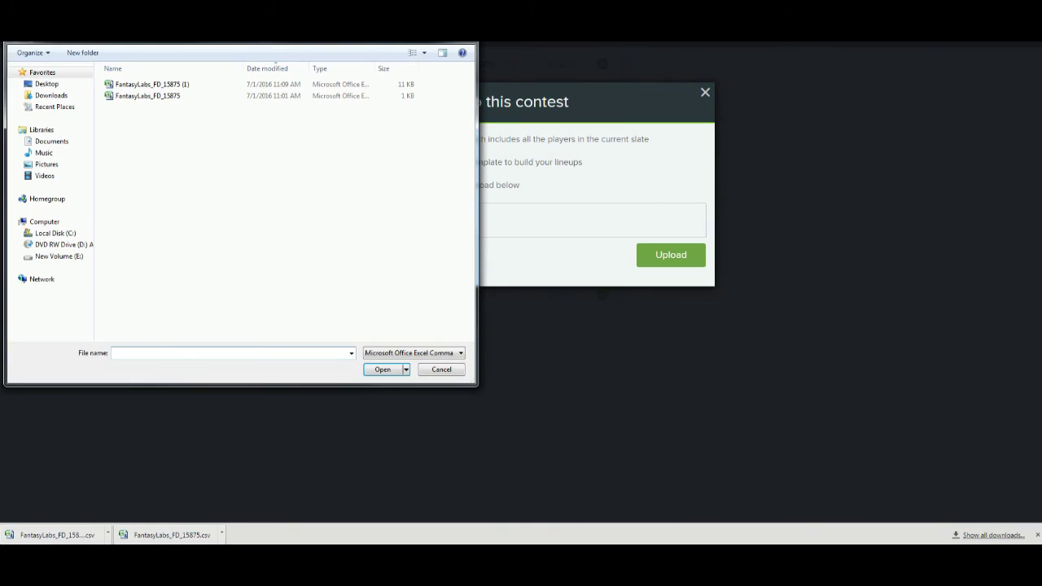
pyautogui.click(146, 85)
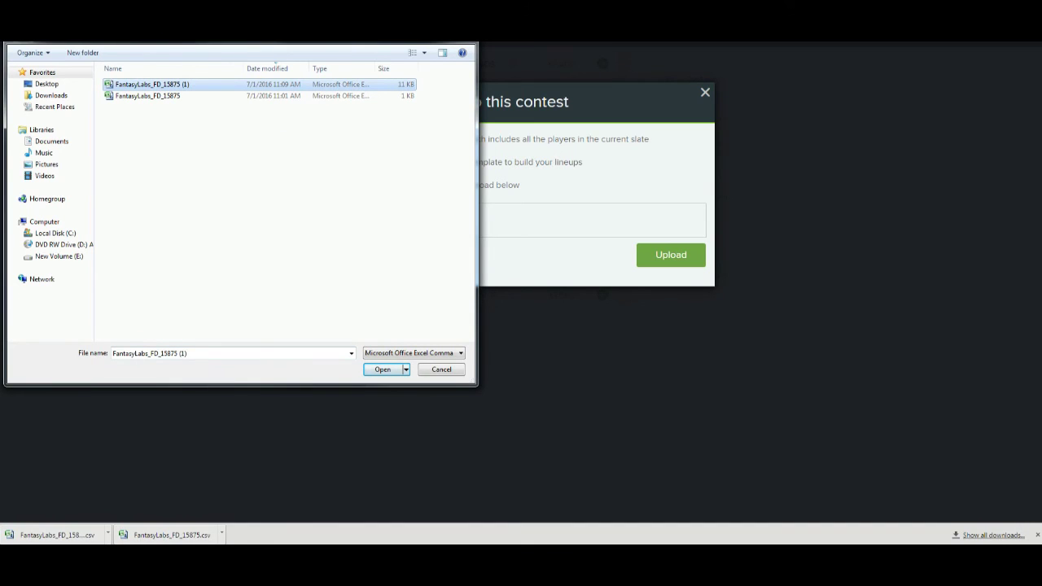
pyautogui.click(383, 368)
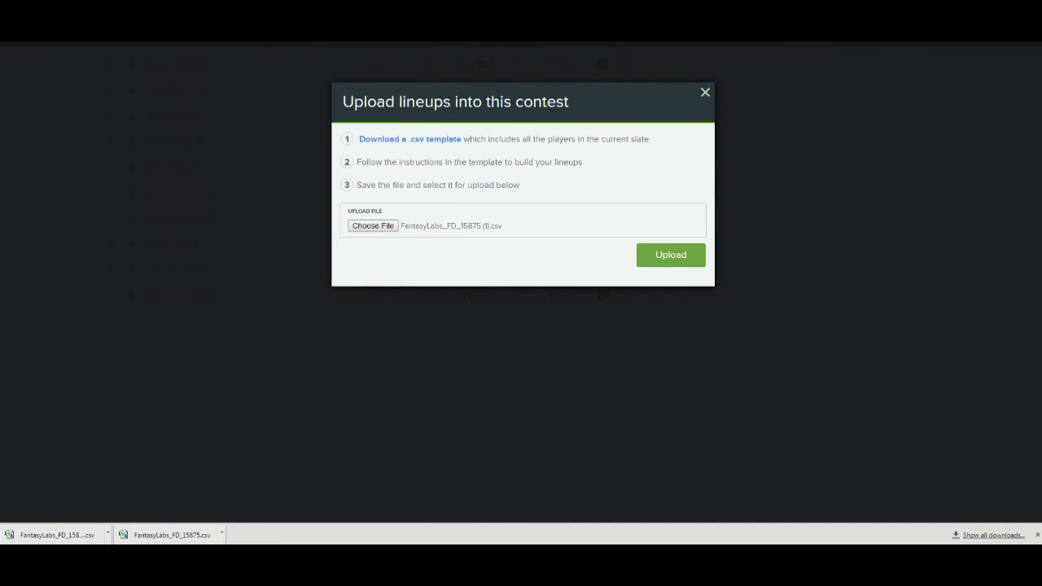
pyautogui.click(671, 255)
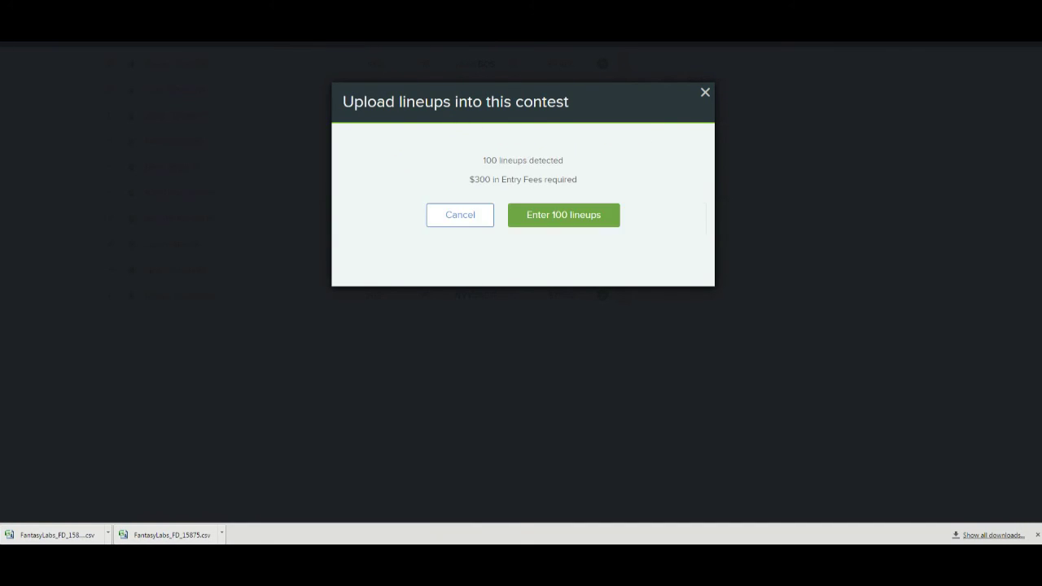
pyautogui.click(563, 215)
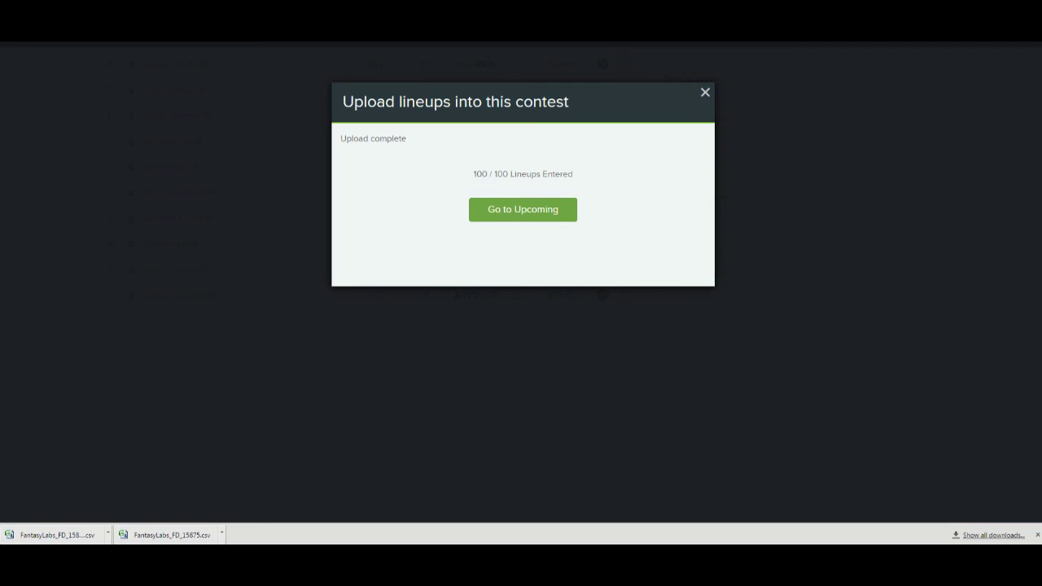
# Open the upcoming contests and look through the newly entered lineups for the MLB Main 07/01 slate
pyautogui.click(523, 210)
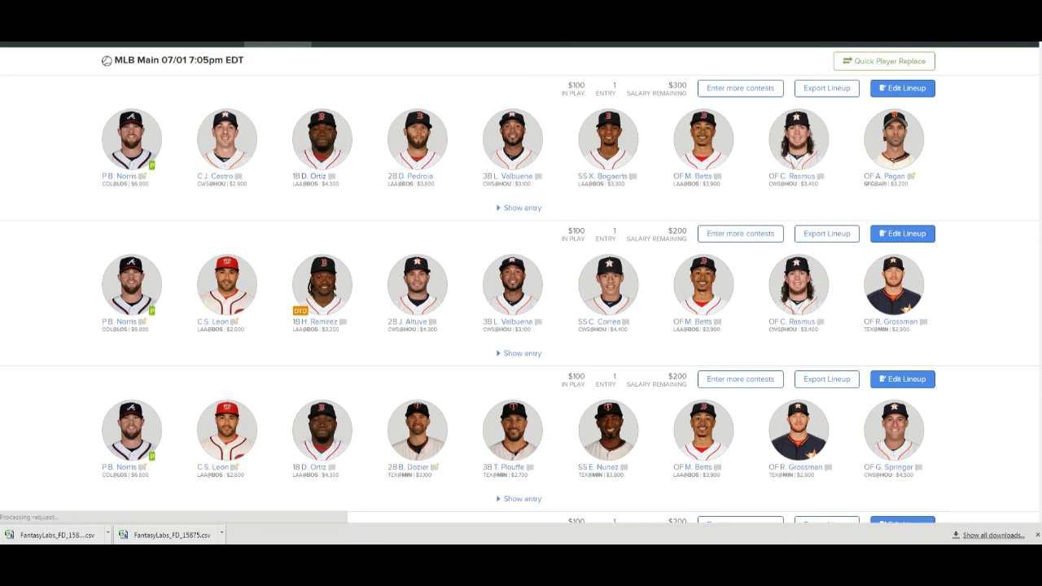
pyautogui.scroll(-3, 521, 285)
pyautogui.scroll(-5, 521, 285)
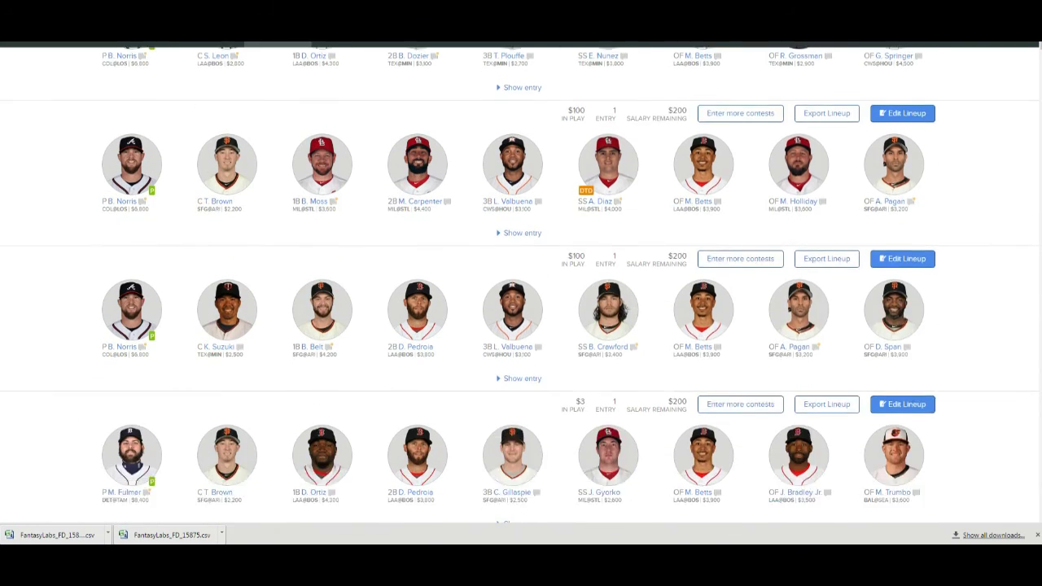
# Switch back to FantasyLabs and review the player exposure percentages by position for the saved Tournament Model lineups
pyautogui.hotkey('ctrl', 'Tab')
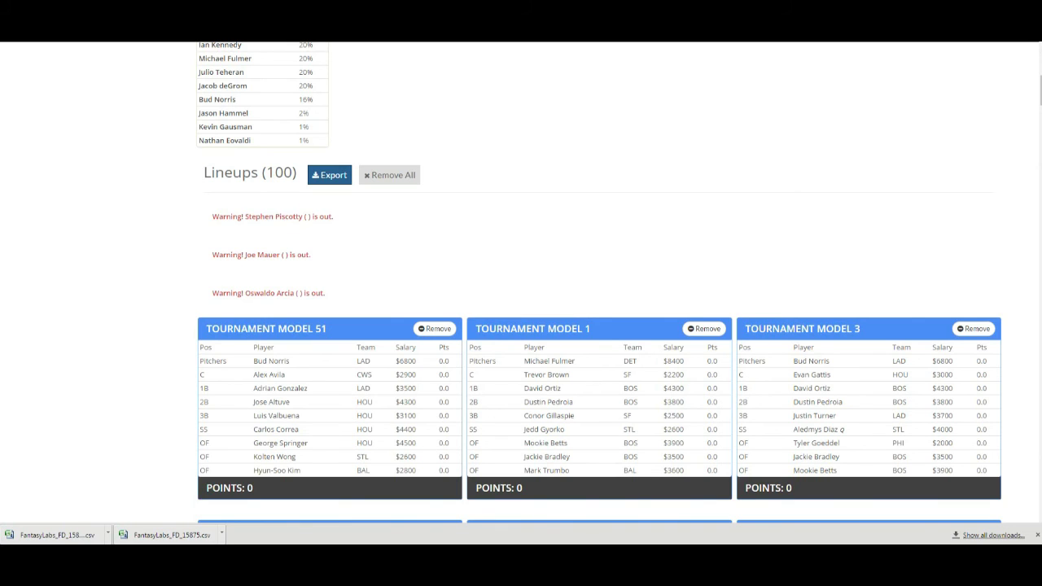
pyautogui.scroll(10, 521, 285)
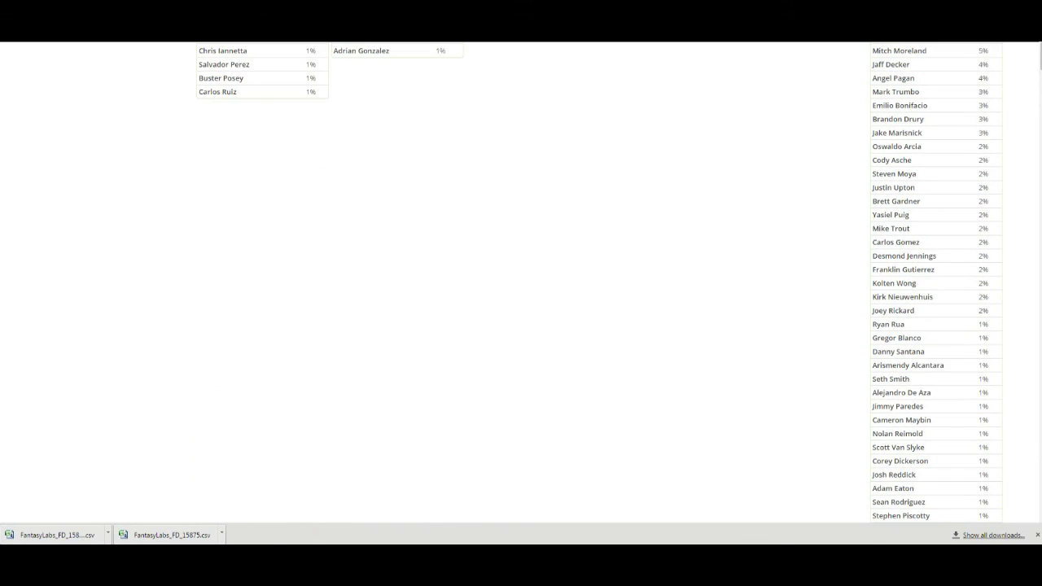
pyautogui.scroll(4, 521, 285)
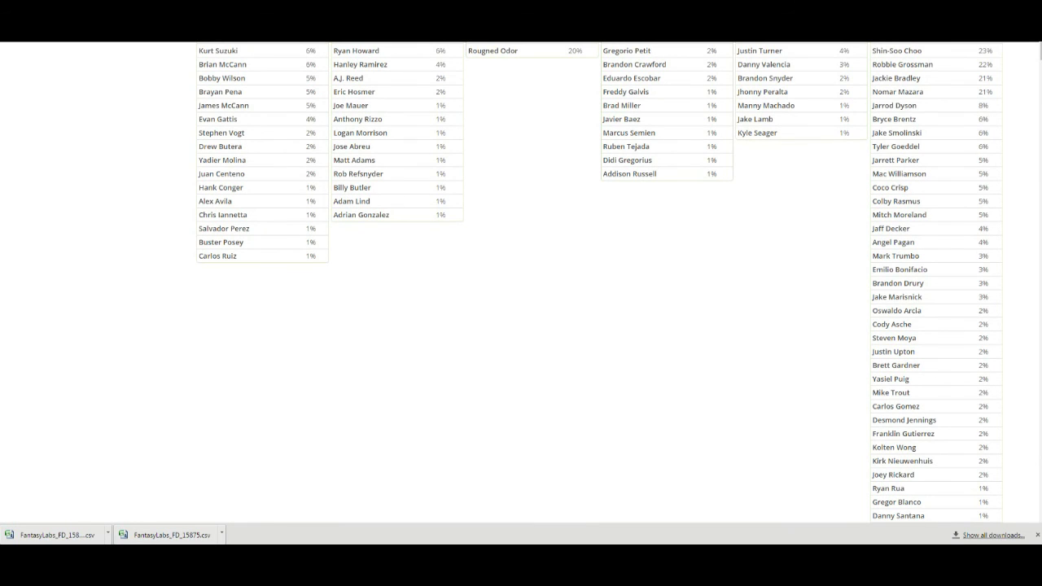
pyautogui.scroll(3, 521, 285)
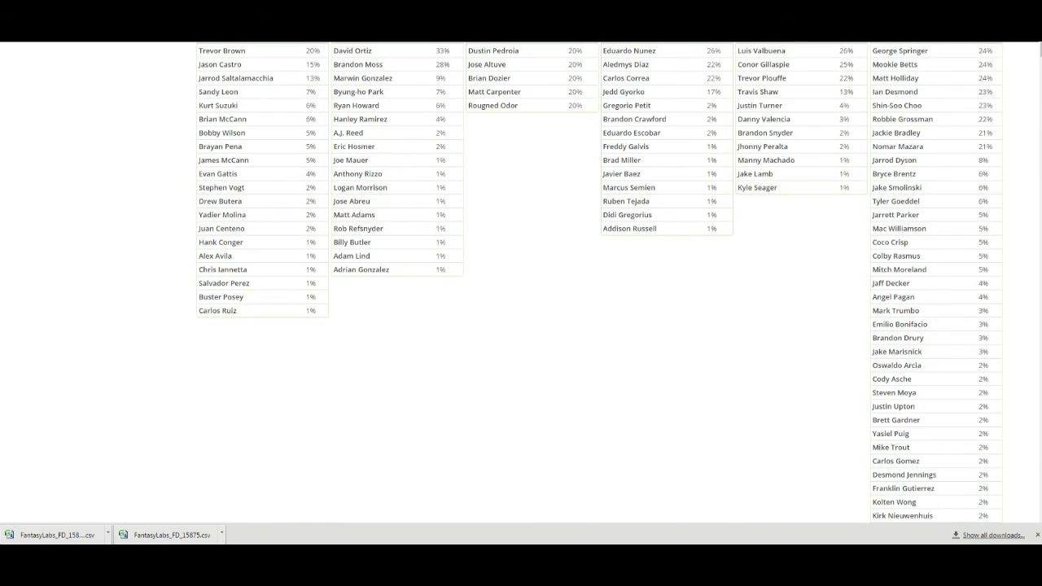